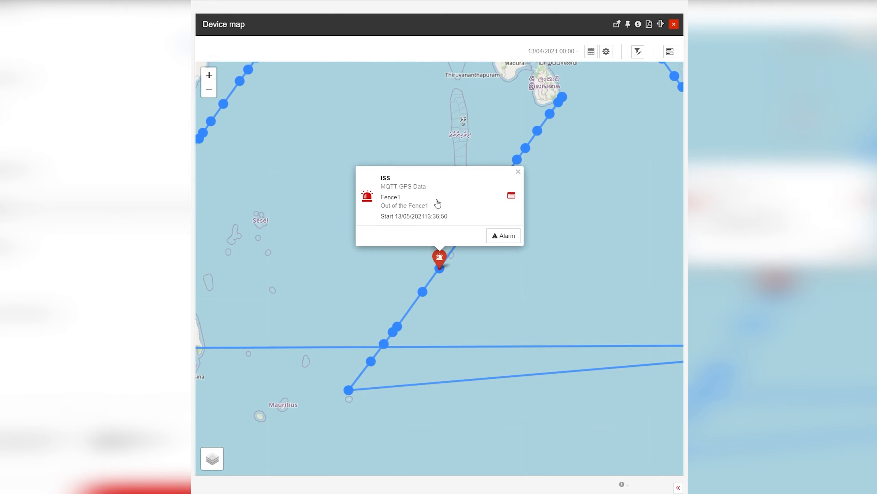
# - Close the ISS 'Out of the Fence1' alarm details popup on the device map
pyautogui.click(519, 173)
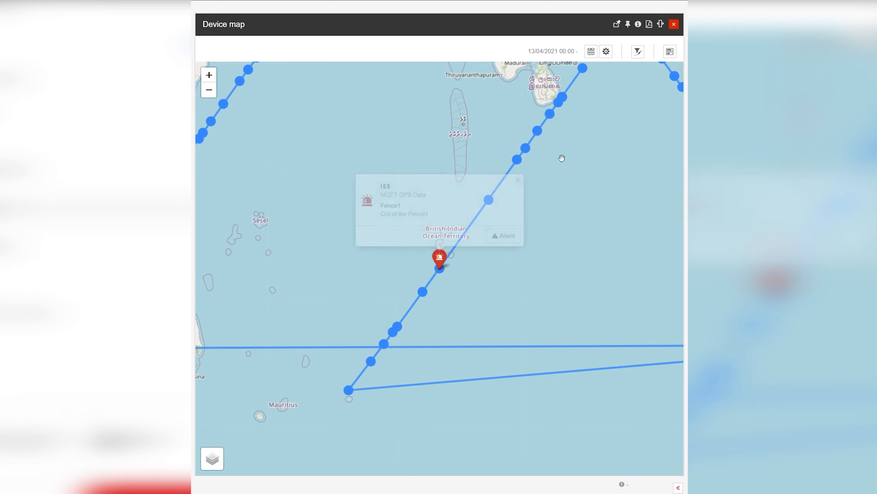
# - Pan the map to the green-ringed geofence near the Andaman Islands and zoom in and out around it
pyautogui.moveTo(622, 108); pyautogui.dragTo(441, 265)
pyautogui.scroll(1, 451, 172)
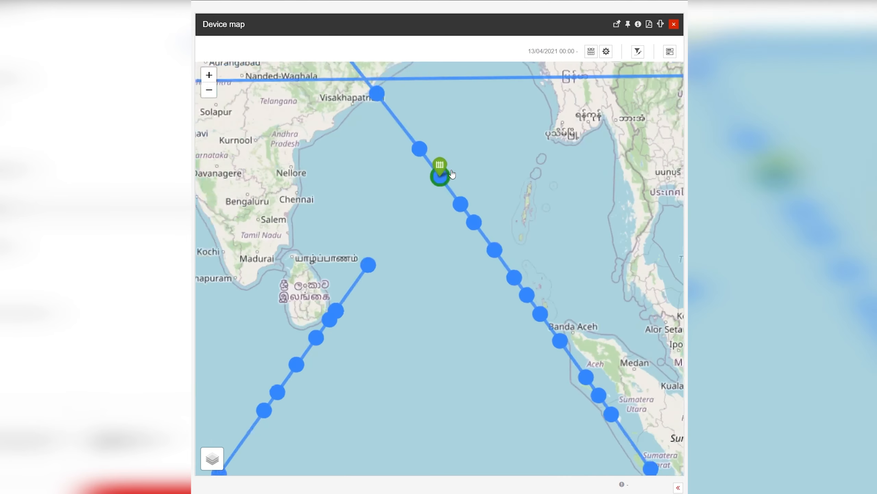
pyautogui.scroll(3, 433, 194)
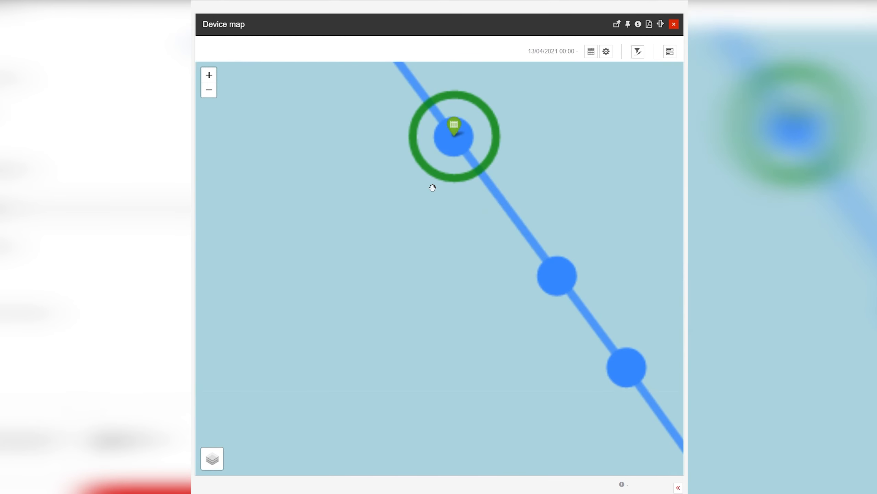
pyautogui.scroll(-1, 398, 210)
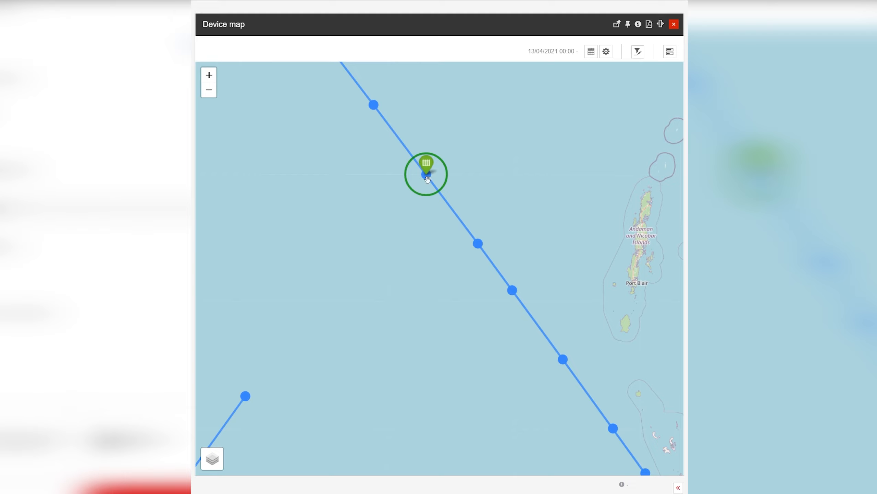
pyautogui.scroll(-1, 415, 196)
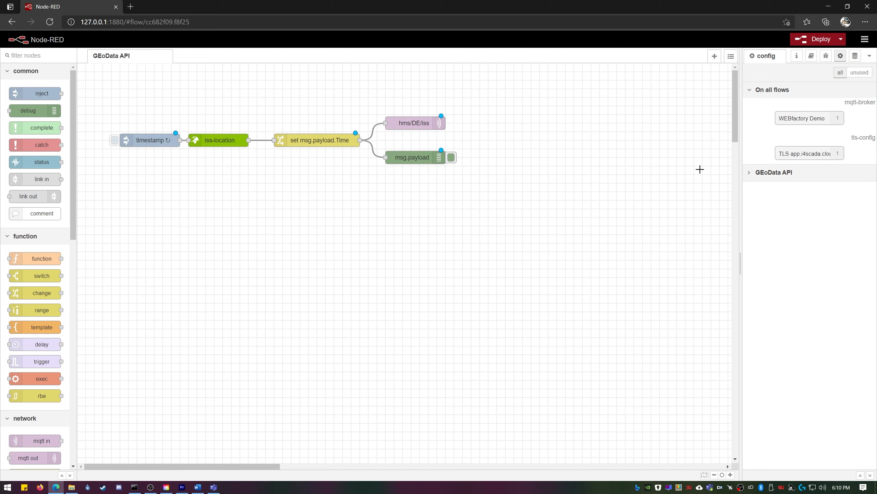
# - Review the installed ISS location package in Node-RED's palette manager
pyautogui.click(865, 39)
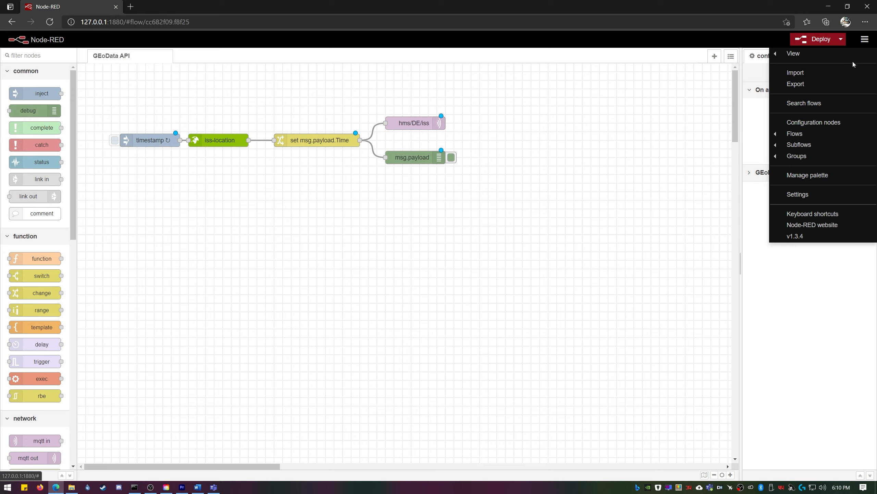
pyautogui.click(800, 176)
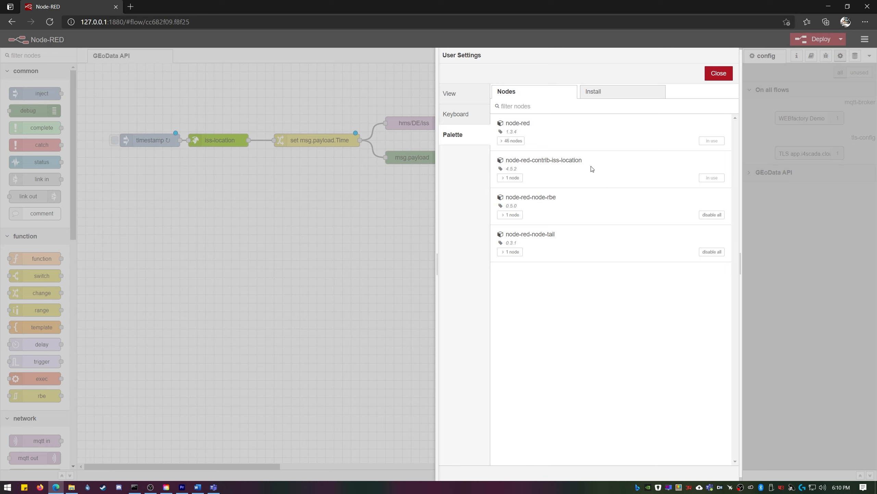
pyautogui.click(718, 73)
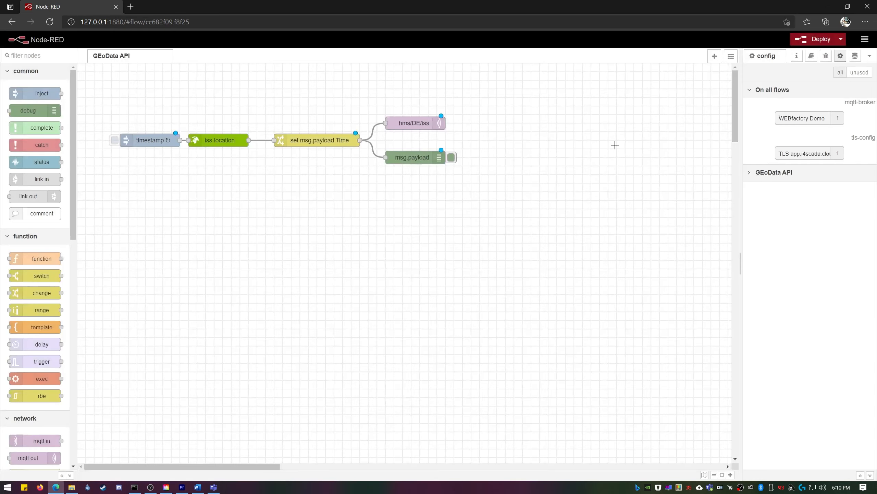
# - Inspect the settings of the iss-location, set msg.payload.Time and hms/DE/iss nodes without changes
pyautogui.doubleClick(215, 141)
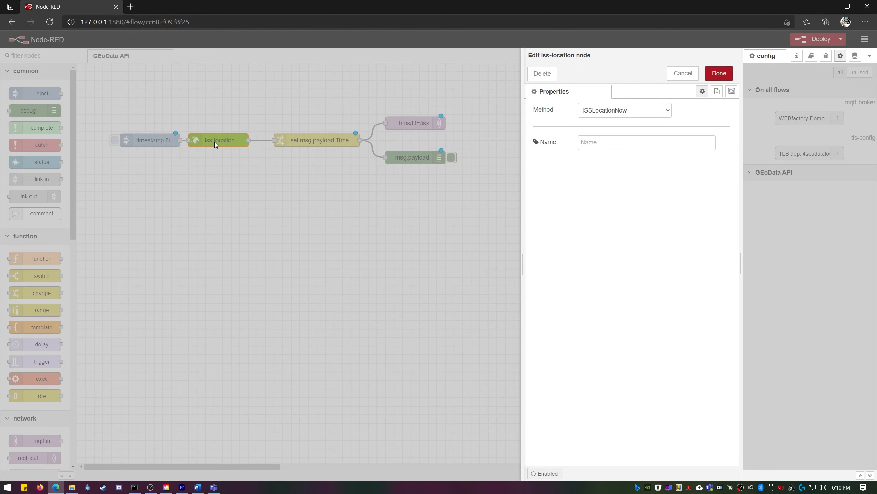
pyautogui.press('Escape')
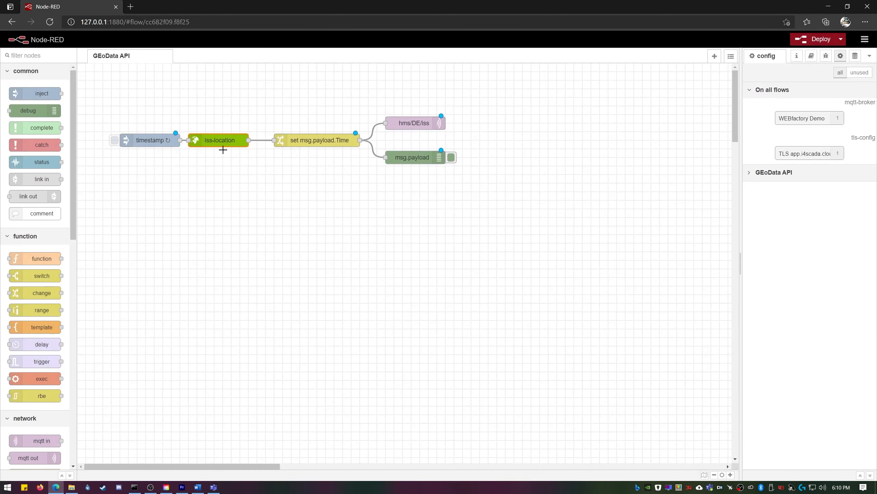
pyautogui.doubleClick(307, 143)
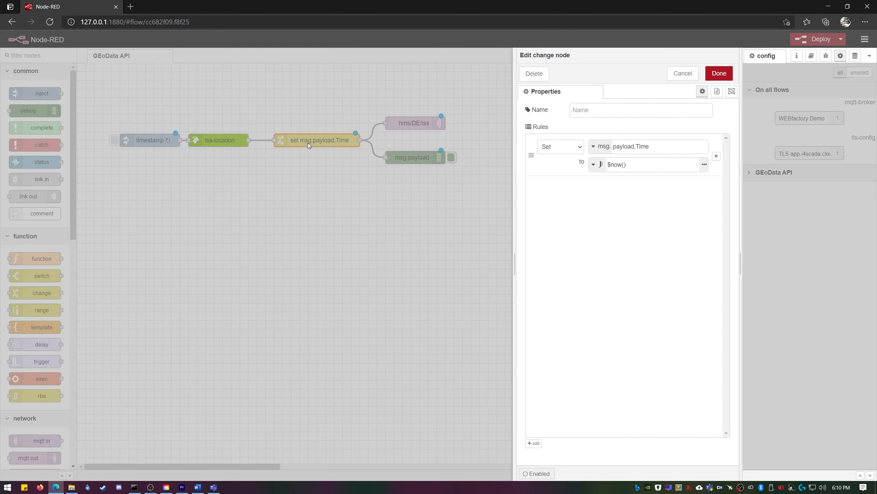
pyautogui.press('Escape')
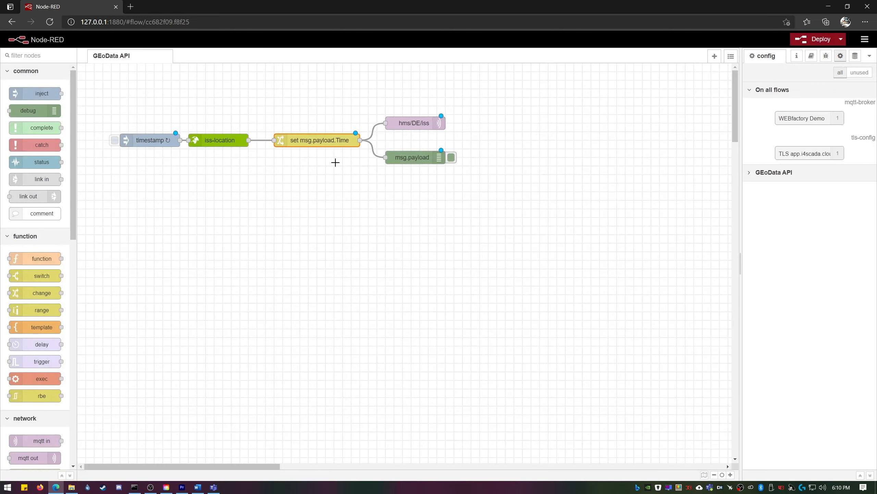
pyautogui.doubleClick(413, 125)
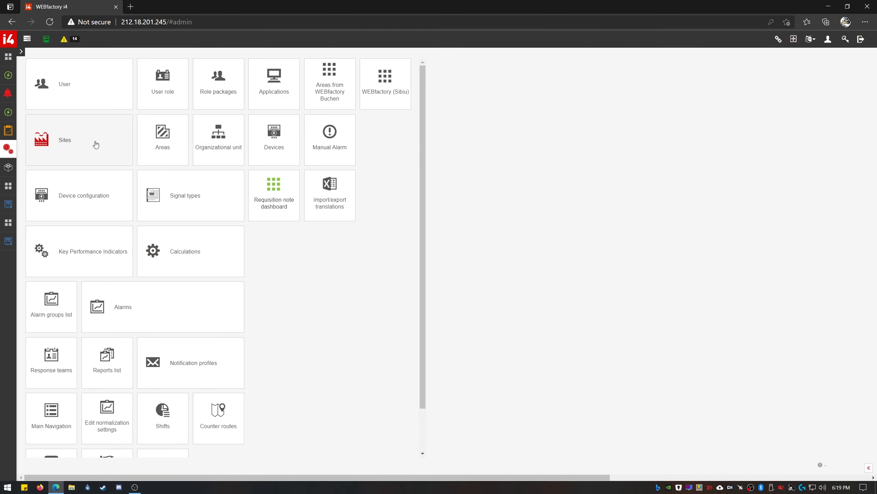
pyautogui.click(94, 143)
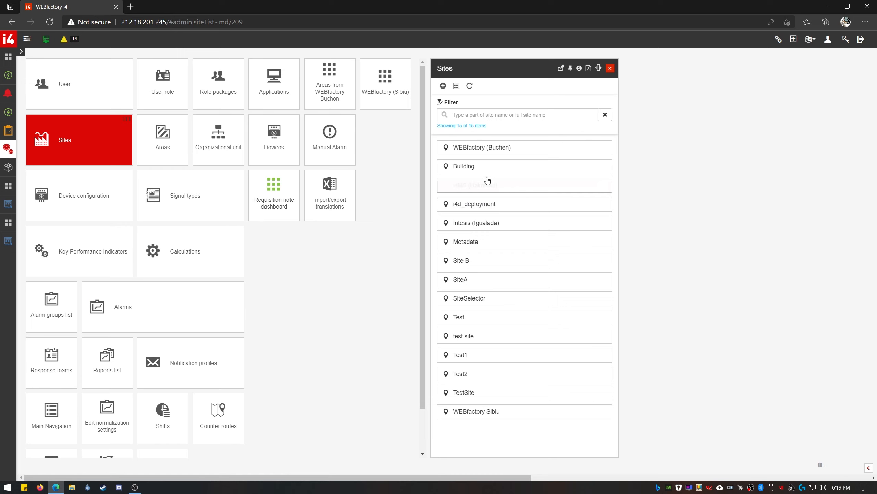
# - Start a new MQTT device in the WEBfactory (Buchen) site's device list
pyautogui.click(572, 150)
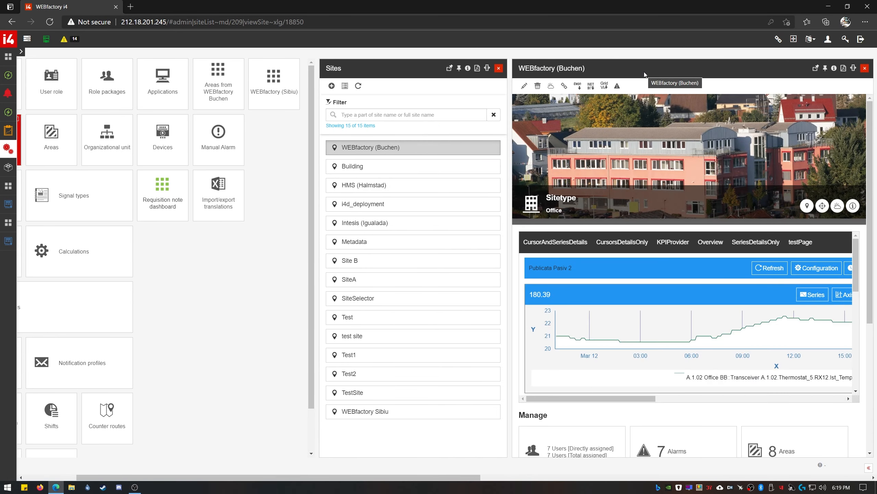
pyautogui.scroll(-6, 779, 411)
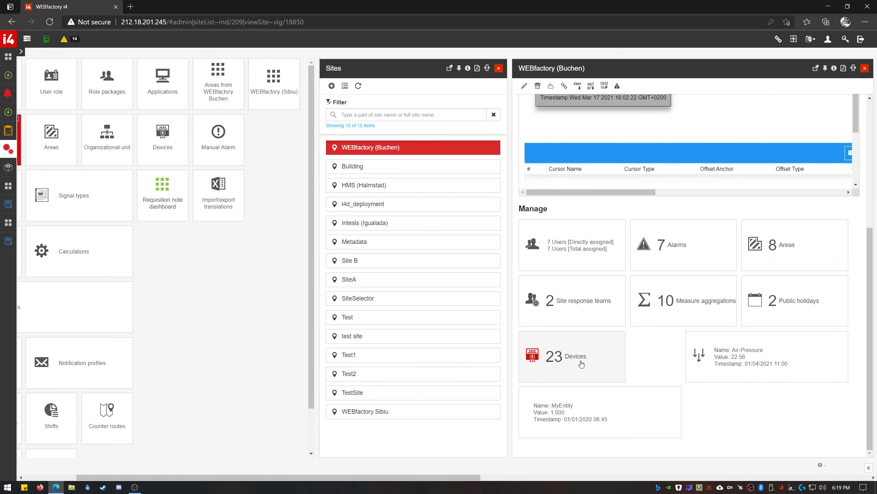
pyautogui.click(603, 371)
pyautogui.click(642, 85)
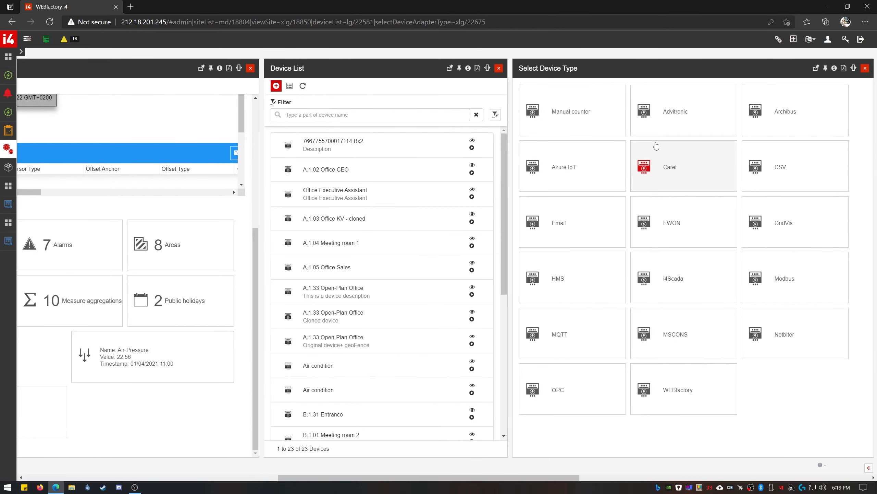
pyautogui.click(602, 334)
# - Name the device International Space Station, alias ISS, description 'MQTT GPS Data'
pyautogui.click(674, 139)
pyautogui.write('International Space Station')
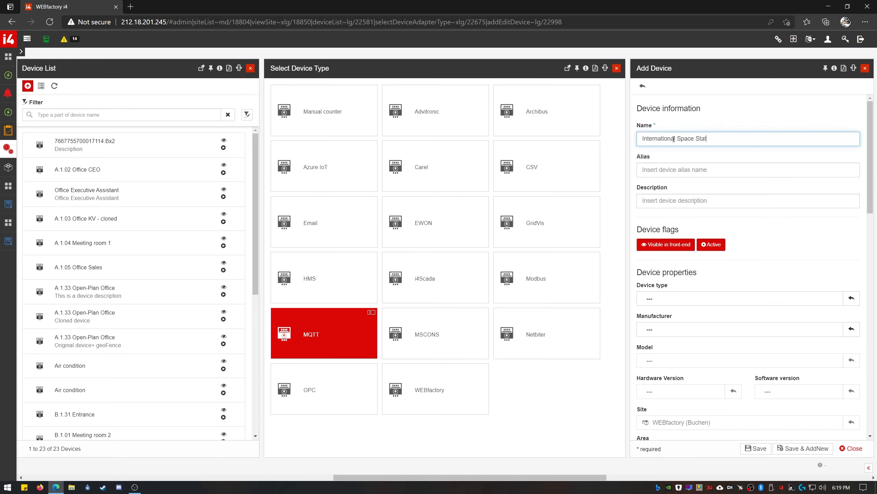
pyautogui.press('Tab')
pyautogui.write('ISS')
pyautogui.press('Tab')
pyautogui.write('M')
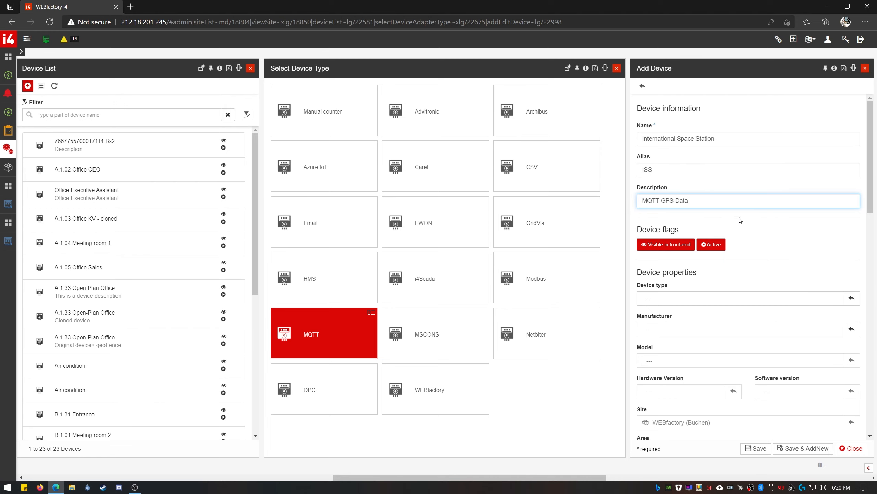
pyautogui.write('QTT GPS Data')
pyautogui.scroll(-7, 740, 242)
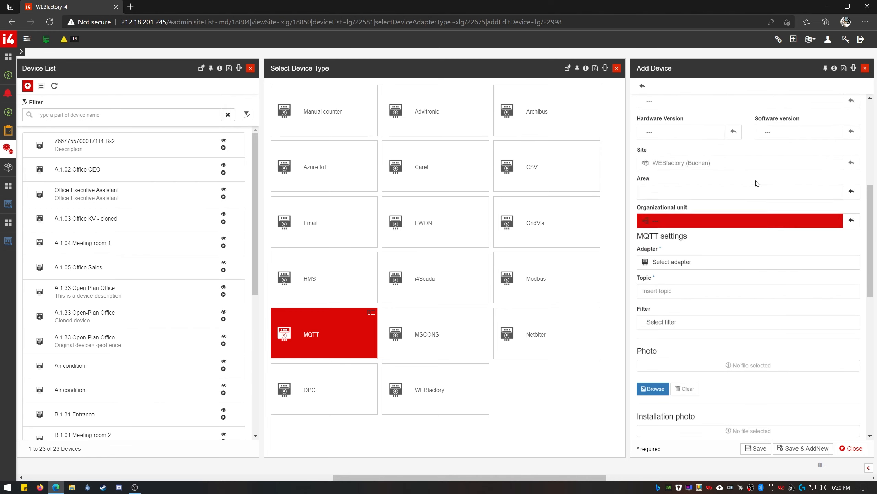
pyautogui.click(731, 266)
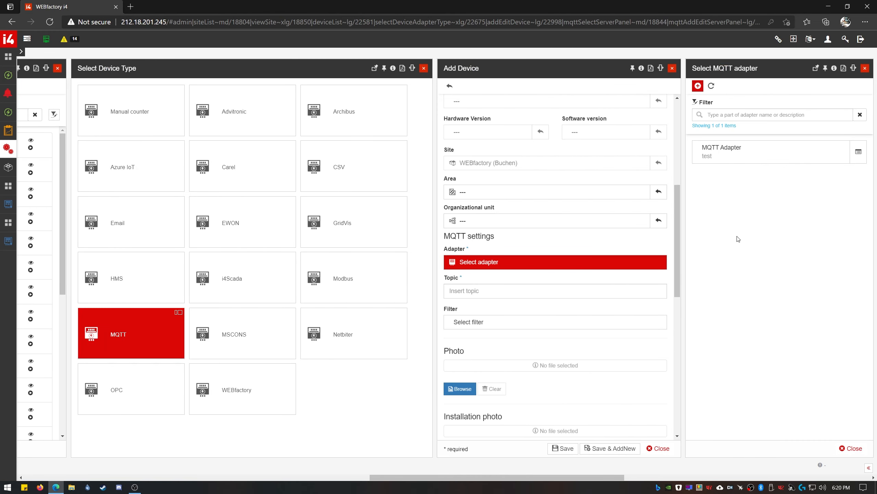
# - Create MQTT adapter WF MQTT, 'MQTT adapter for GPS coordinates', broker demo.webfactory-i4.de, port 1883
pyautogui.click(697, 85)
pyautogui.write('WF MQTT')
pyautogui.click(681, 154)
pyautogui.write('MQTT adapter for GPS coordinates')
pyautogui.click(697, 189)
pyautogui.write('demo.webfactory-i4.de')
pyautogui.press('Tab')
pyautogui.write('1')
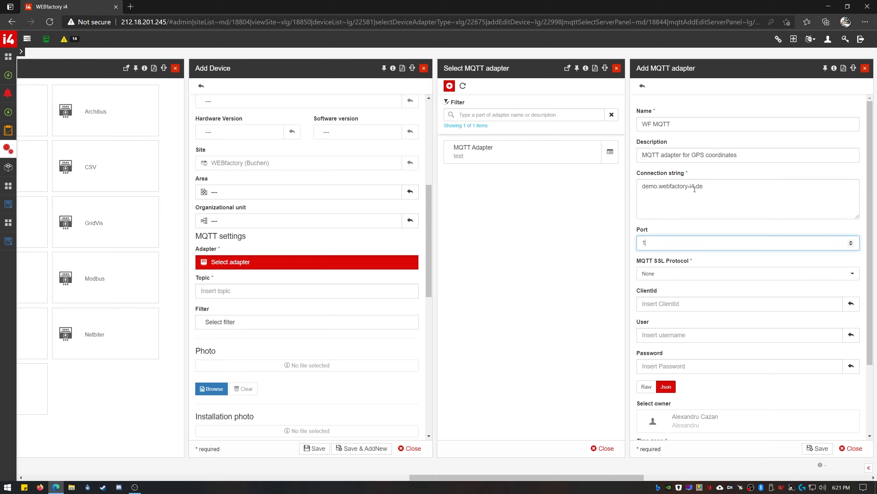
pyautogui.write('883')
# - Give the adapter TLS v1.2, client id mqtt, broker credentials and Central European Standard Time, then save it
pyautogui.click(691, 274)
pyautogui.click(691, 331)
pyautogui.click(697, 300)
pyautogui.write('mqtt-gps-demo')
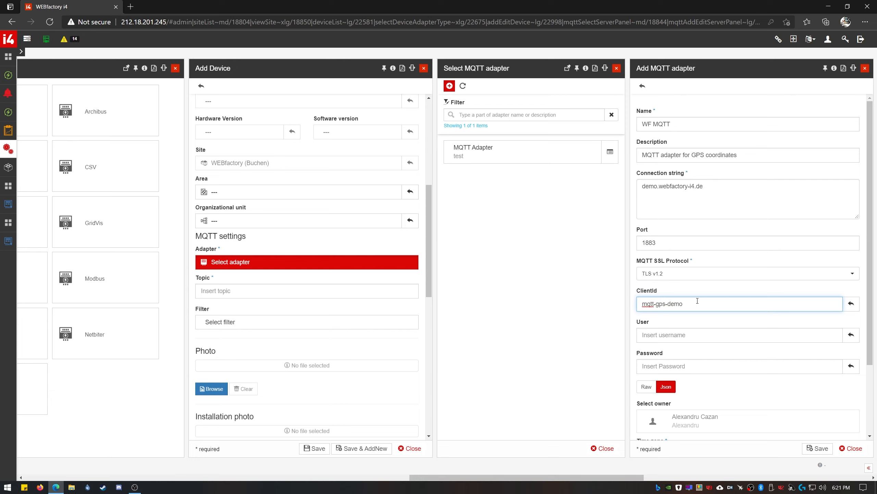
pyautogui.click(701, 334)
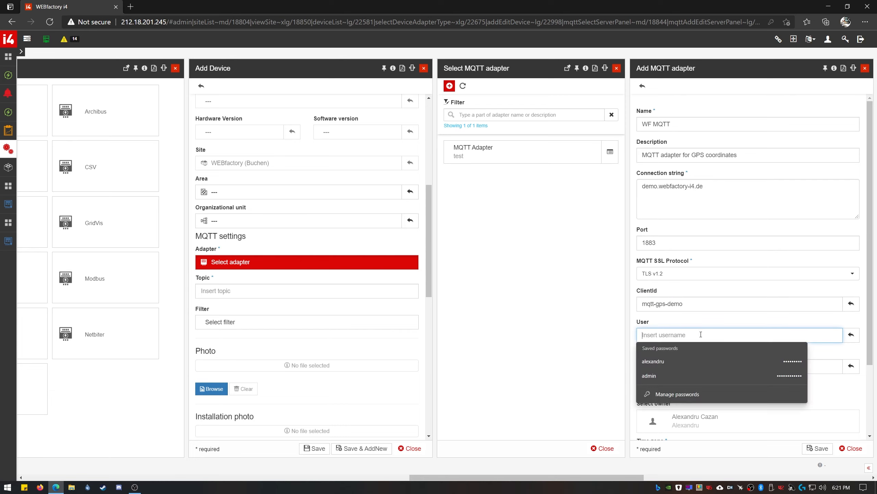
pyautogui.write('hms')
pyautogui.click(683, 365)
pyautogui.write('hms')
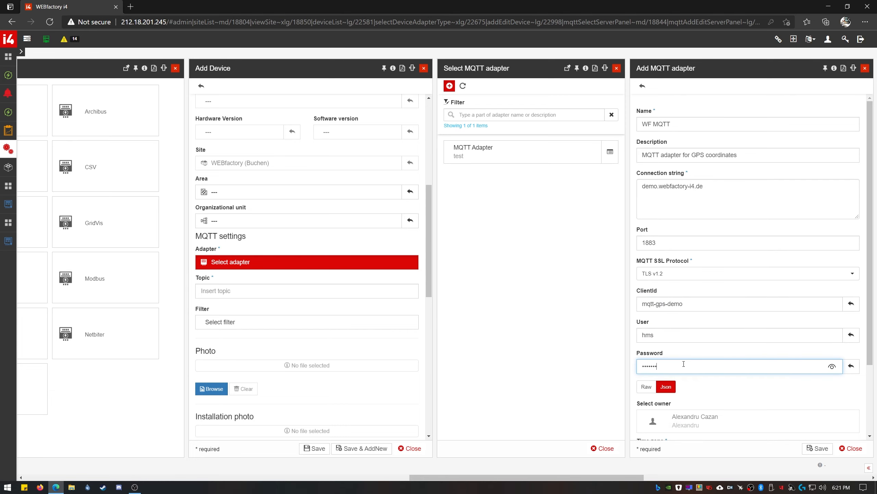
pyautogui.write('•••••')
pyautogui.scroll(-3, 718, 366)
pyautogui.click(753, 370)
pyautogui.click(767, 176)
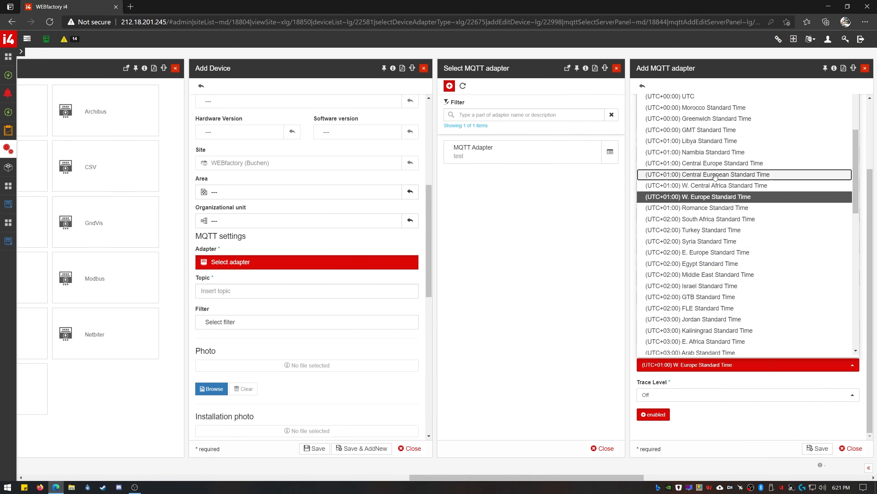
pyautogui.click(823, 449)
# - Assign WF MQTT to the device, set topic hms/DE, and save ISS
pyautogui.click(777, 176)
pyautogui.click(751, 289)
pyautogui.write('hms/DE')
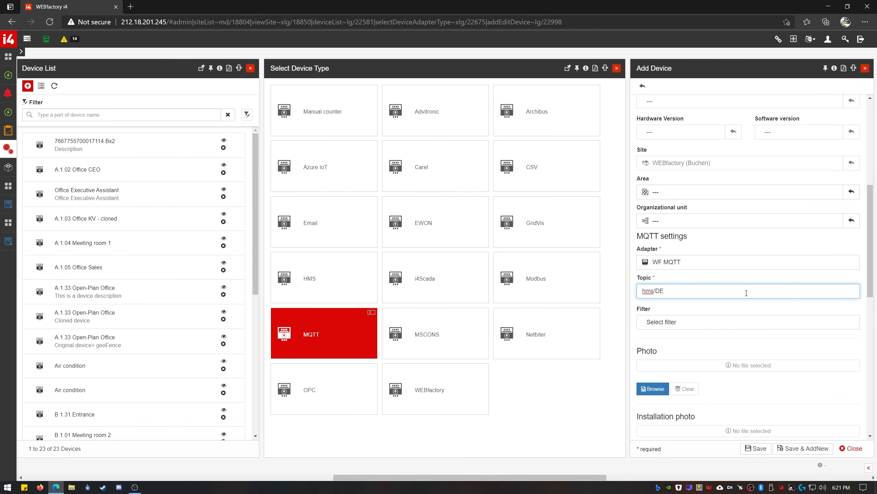
pyautogui.press('Return')
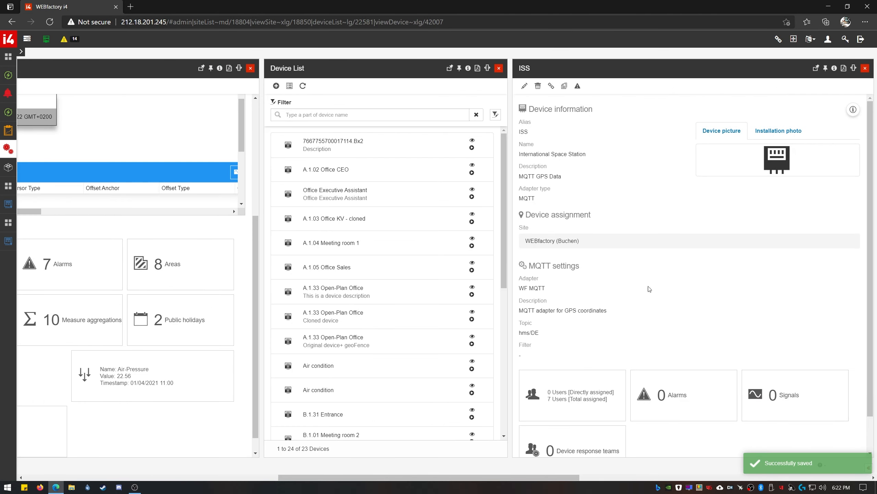
# - Add a new ISS signal named lat, alias Latitude, marked as GPS data
pyautogui.scroll(-1, 673, 296)
pyautogui.click(806, 356)
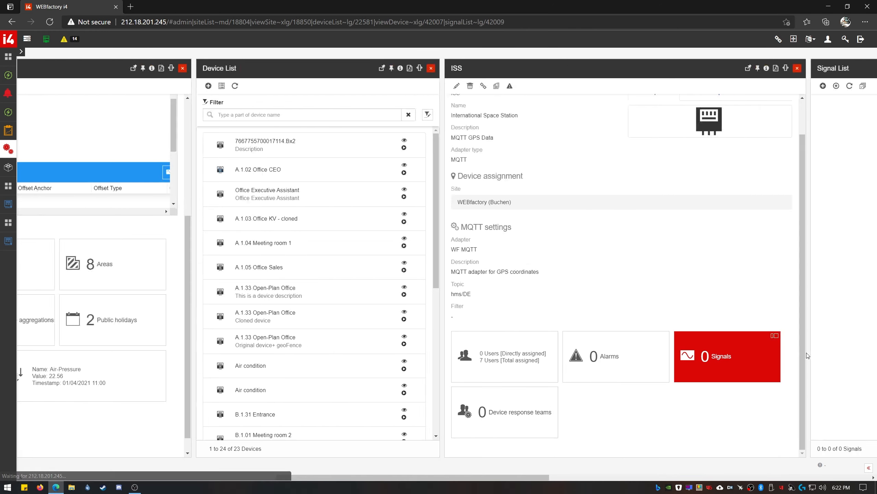
pyautogui.click(643, 86)
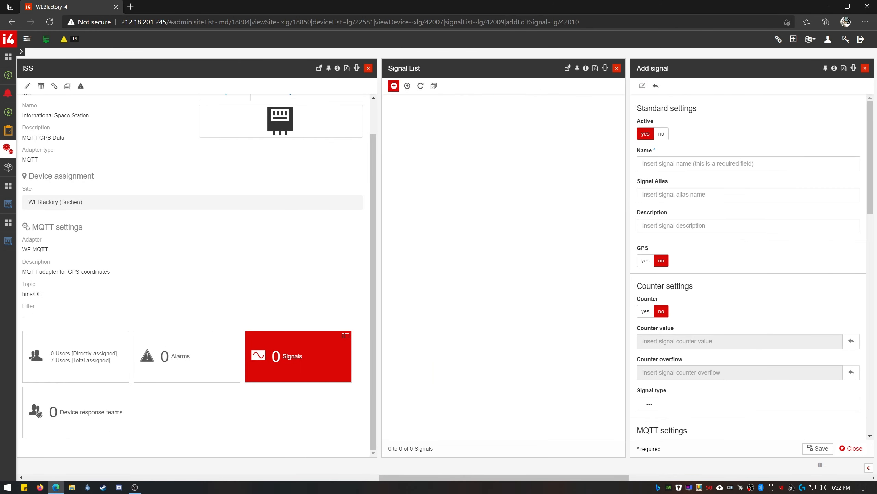
pyautogui.click(703, 162)
pyautogui.write('lat')
pyautogui.click(703, 194)
pyautogui.write('Latitude')
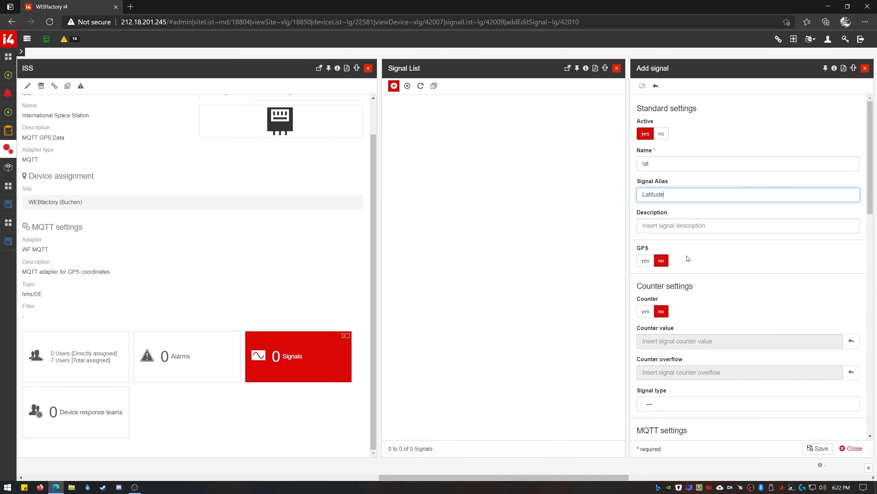
pyautogui.click(646, 260)
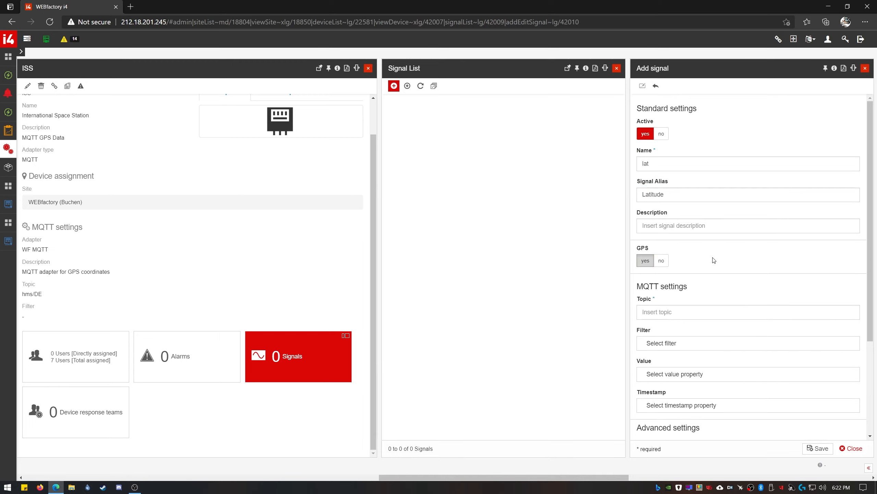
# - Set the Latitude signal's topic to iss, value property lat and timestamp Time
pyautogui.click(688, 313)
pyautogui.write('iss')
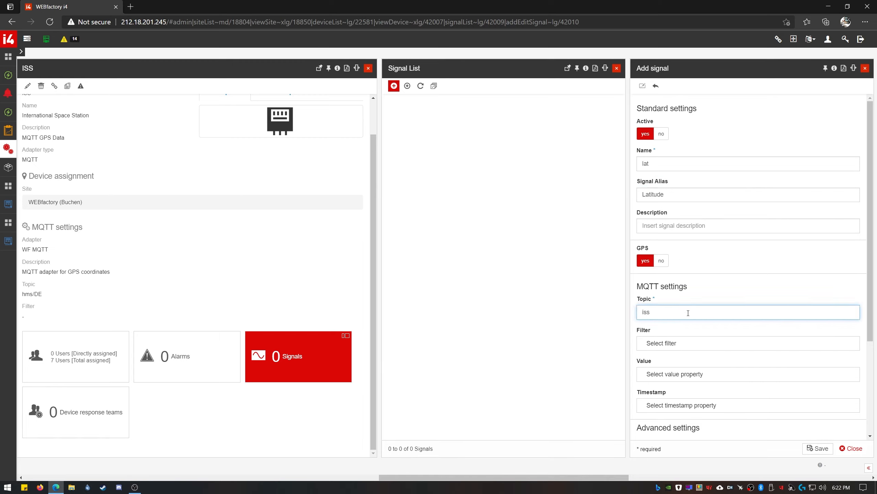
pyautogui.scroll(-3, 689, 312)
pyautogui.click(688, 272)
pyautogui.write('lat')
pyautogui.click(816, 448)
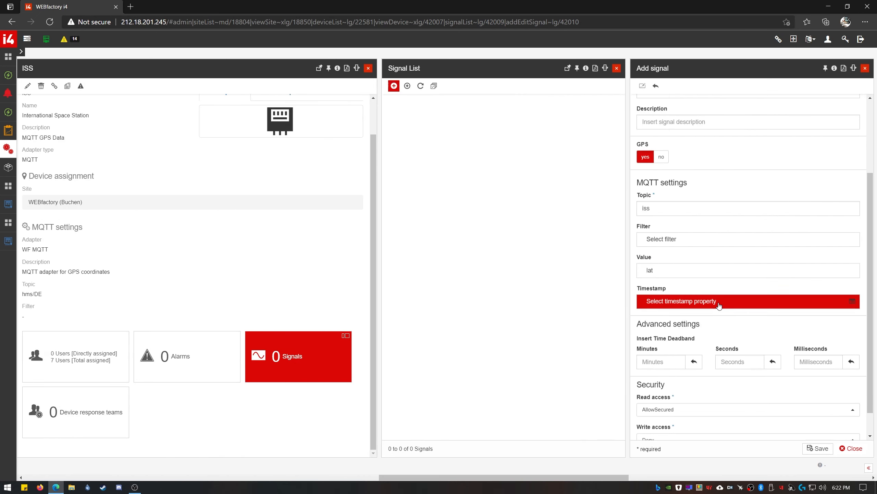
pyautogui.click(743, 301)
pyautogui.write('Time')
pyautogui.click(817, 448)
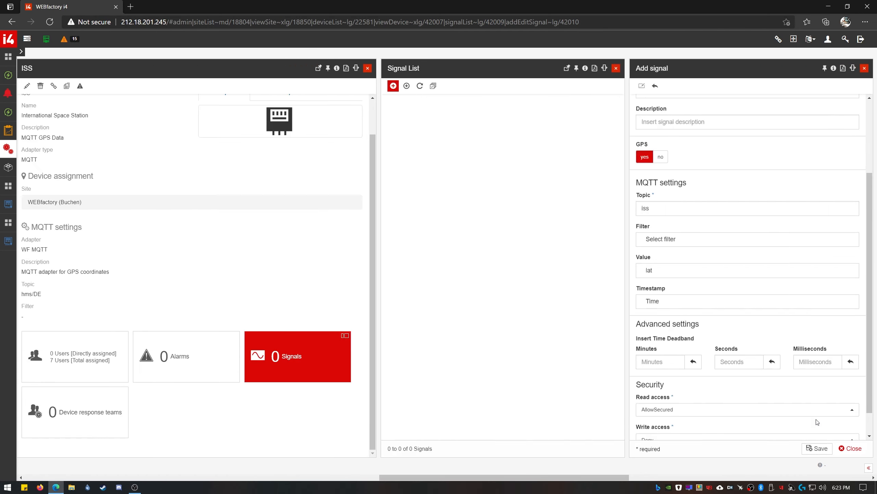
pyautogui.scroll(-1, 756, 307)
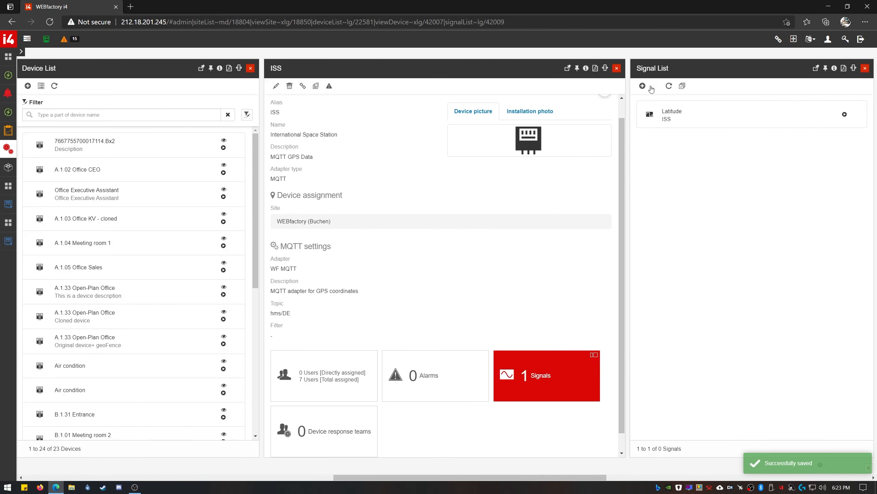
# - Add a second signal, lon aliased Longitude, as GPS data on topic iss
pyautogui.click(681, 168)
pyautogui.write('lon')
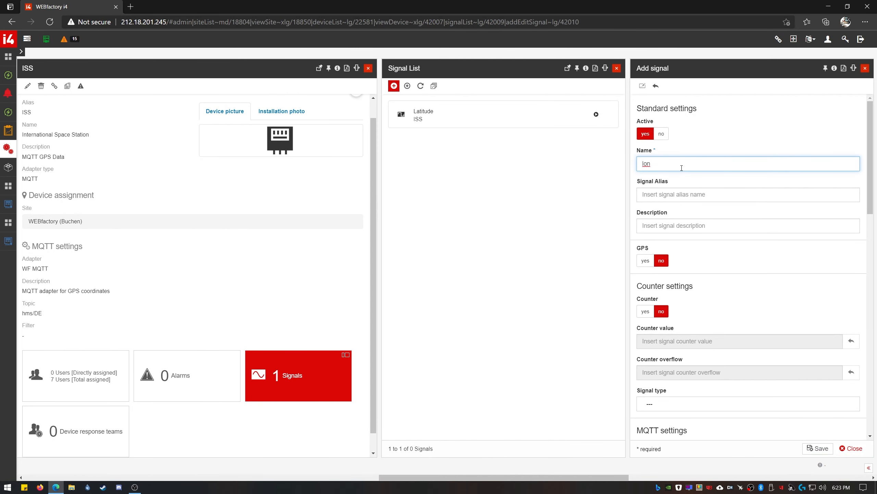
pyautogui.press('Tab')
pyautogui.write('Long')
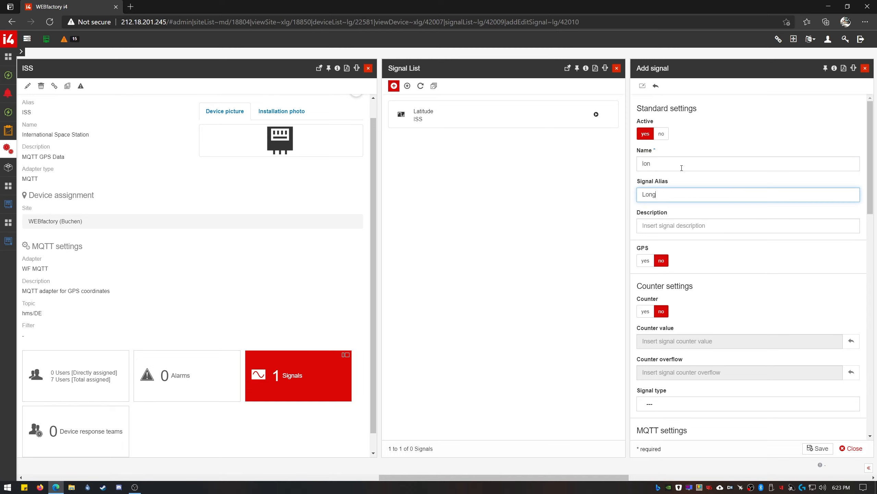
pyautogui.click(645, 260)
pyautogui.click(706, 312)
pyautogui.write('iss')
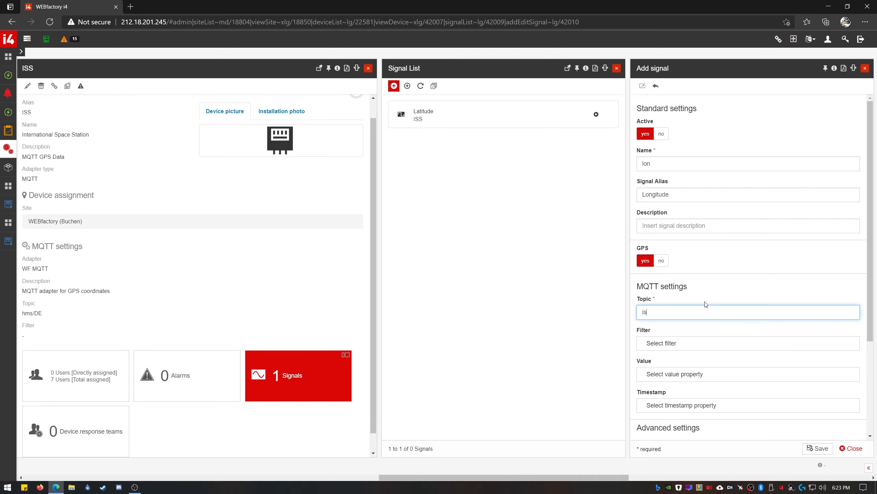
# - Set Longitude's value property to lon and timestamp to Time, and save it
pyautogui.click(685, 377)
pyautogui.click(753, 121)
pyautogui.write('lon')
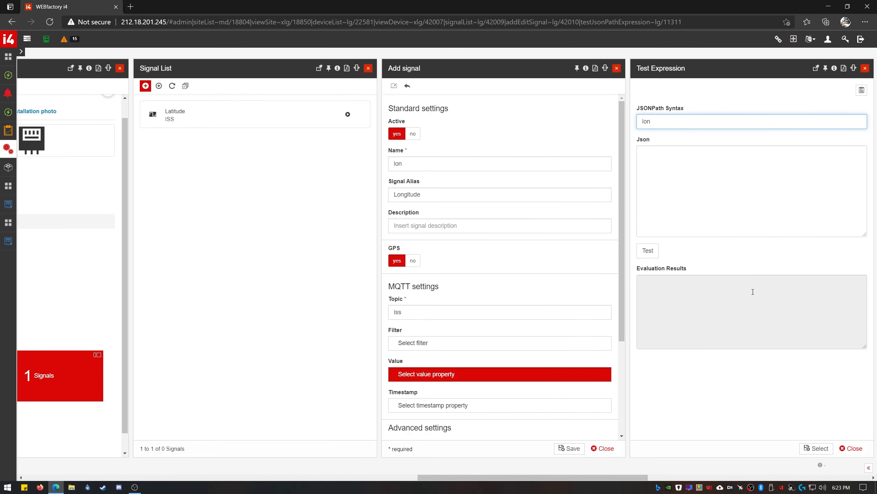
pyautogui.click(816, 449)
pyautogui.click(750, 408)
pyautogui.click(662, 121)
pyautogui.write('Time')
pyautogui.click(845, 449)
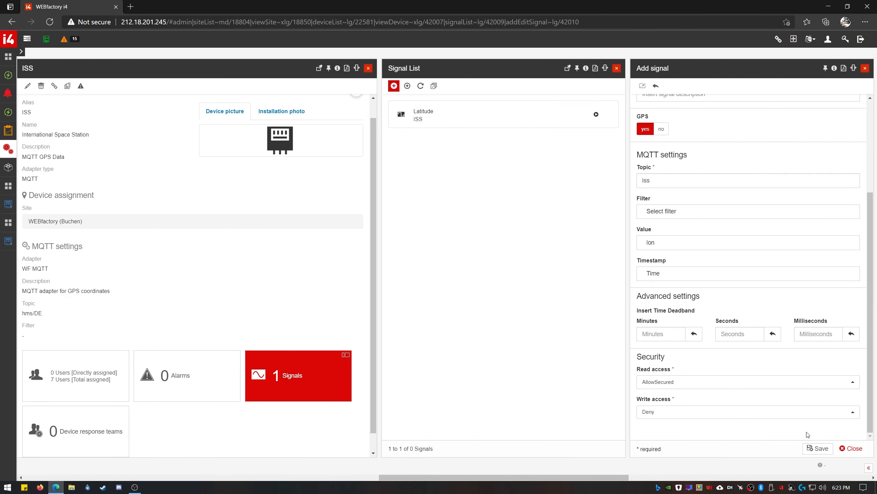
pyautogui.click(818, 449)
# - Check the live online values of the Latitude and Longitude signals
pyautogui.click(712, 116)
pyautogui.moveTo(668, 299); pyautogui.dragTo(777, 303)
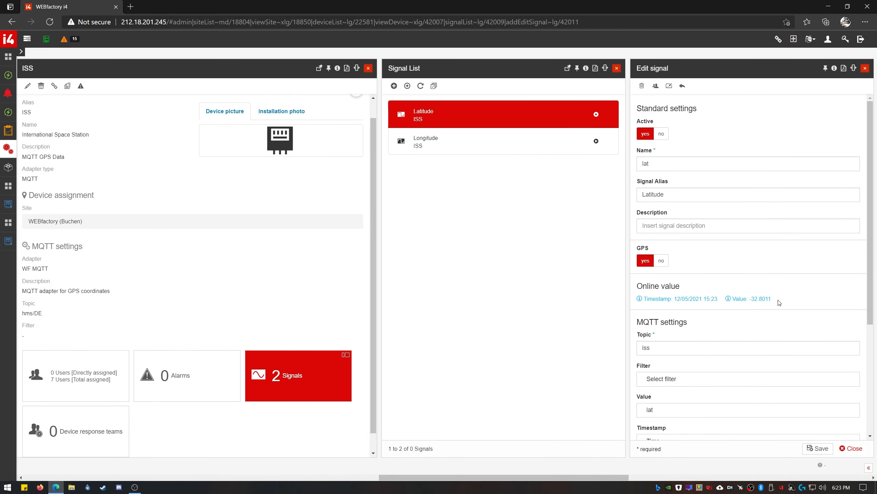
pyautogui.click(529, 147)
pyautogui.moveTo(680, 299); pyautogui.dragTo(701, 299)
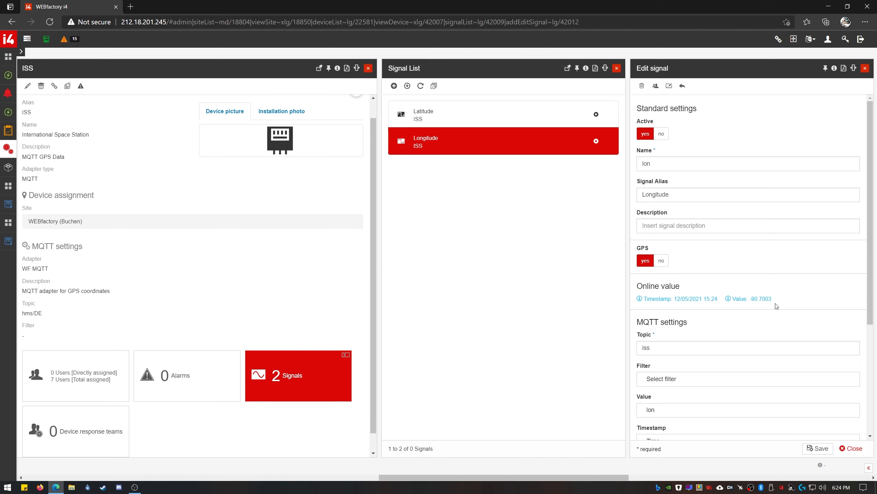
pyautogui.click(818, 448)
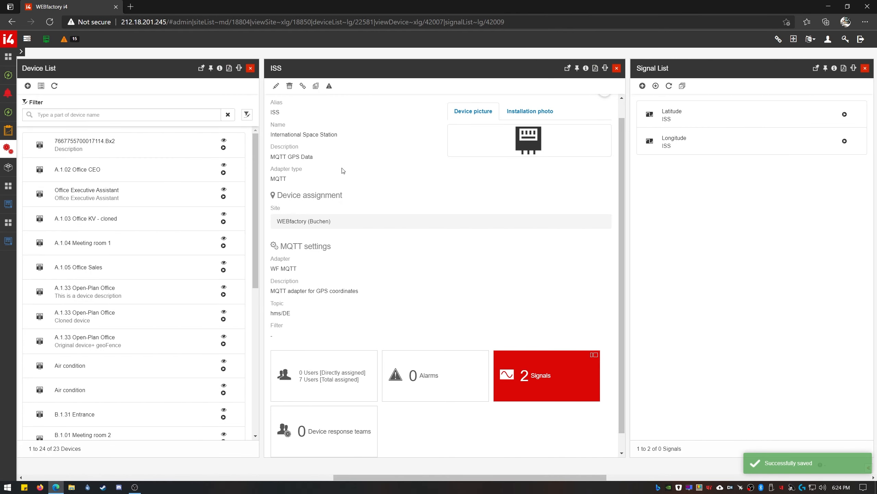
# - Enable GPS tracking for ISS using the Latitude and Longitude signals, then save the device
pyautogui.click(276, 86)
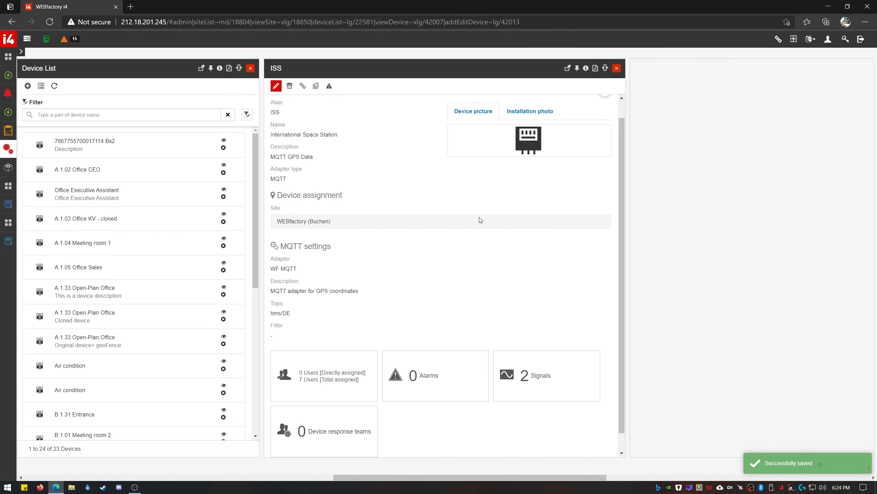
pyautogui.scroll(-15, 720, 257)
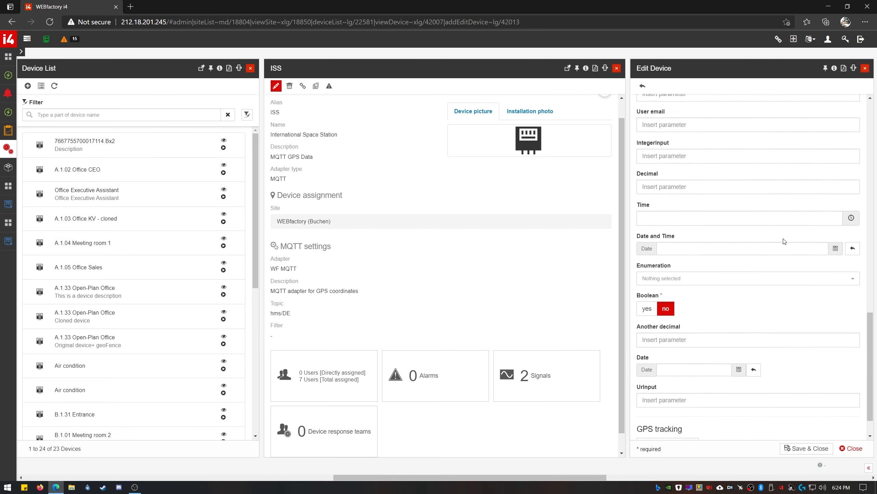
pyautogui.click(675, 407)
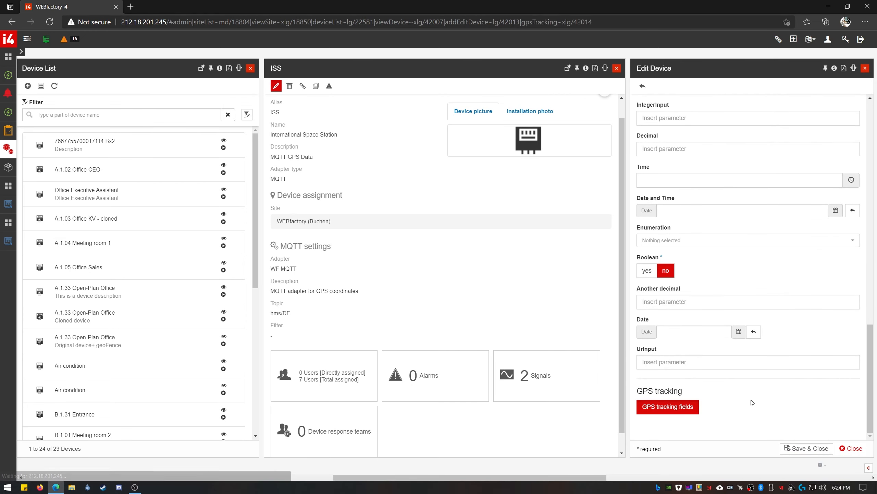
pyautogui.click(528, 100)
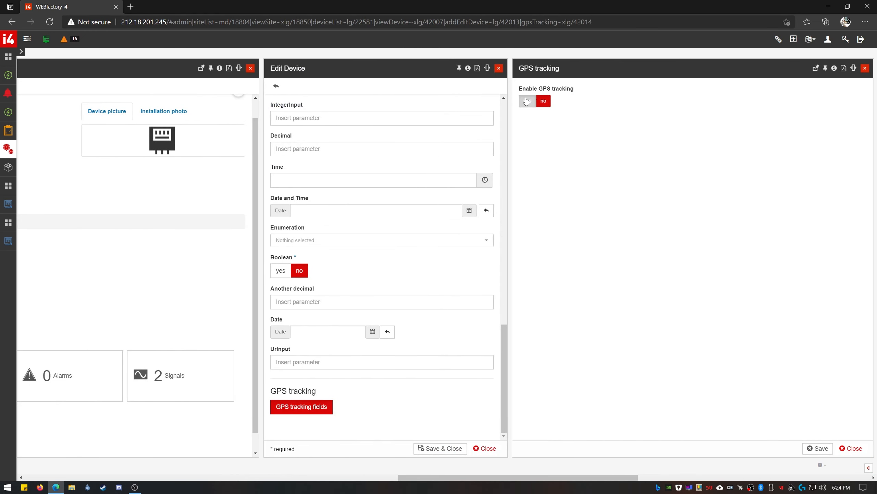
pyautogui.click(650, 131)
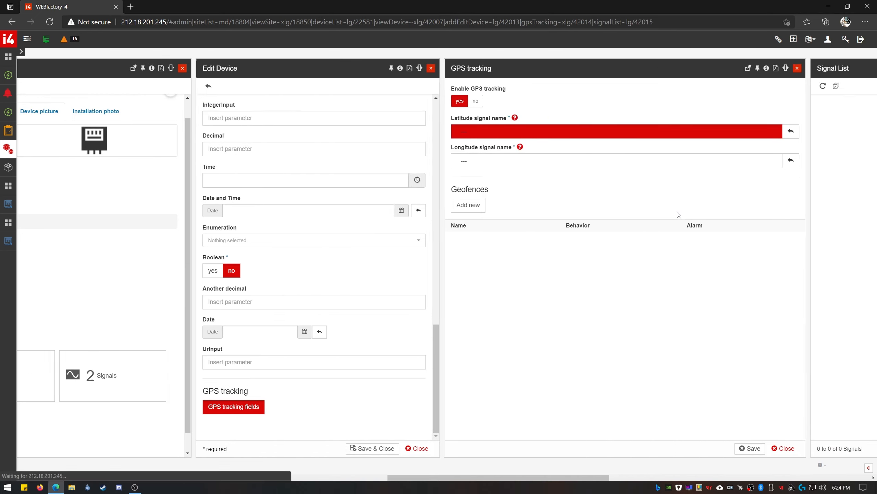
pyautogui.click(715, 115)
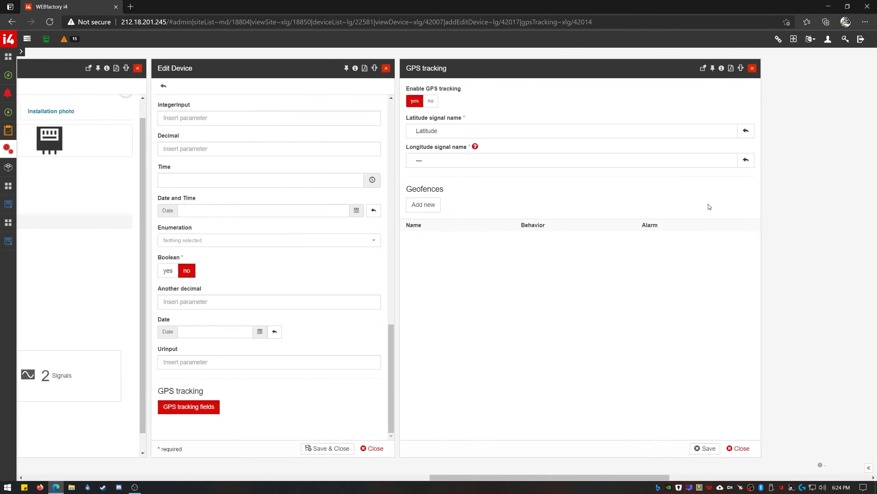
pyautogui.click(624, 166)
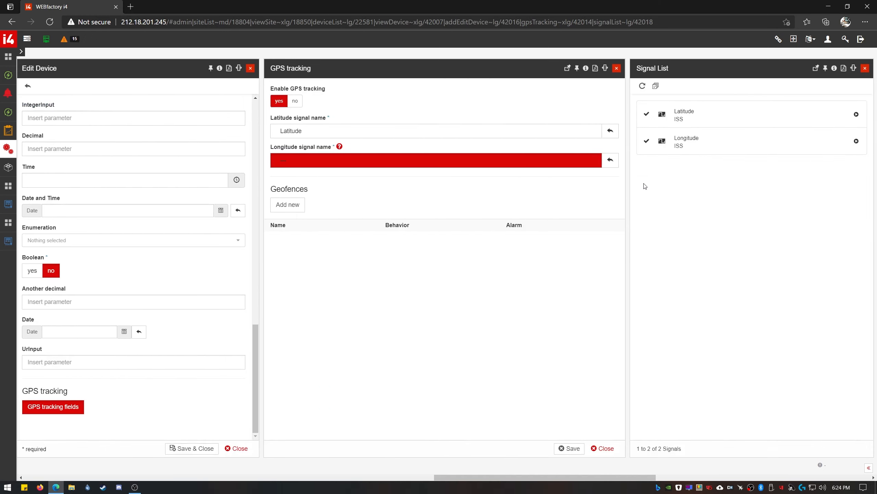
pyautogui.click(691, 139)
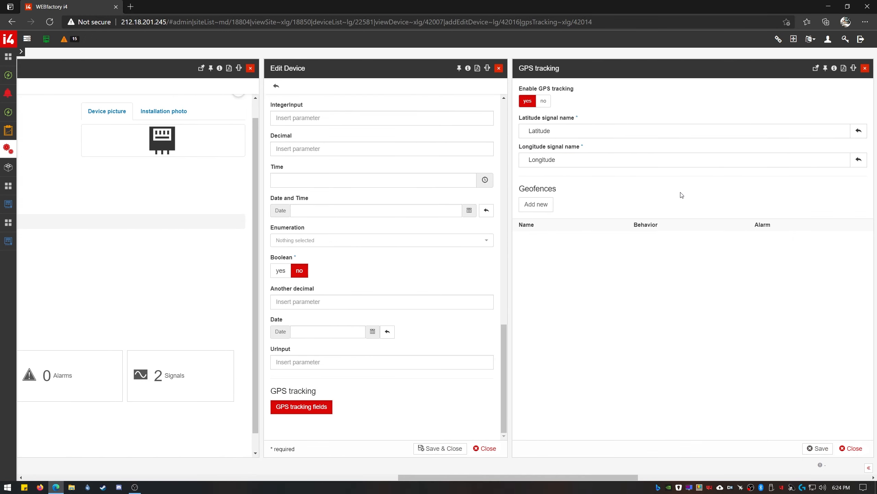
pyautogui.click(818, 448)
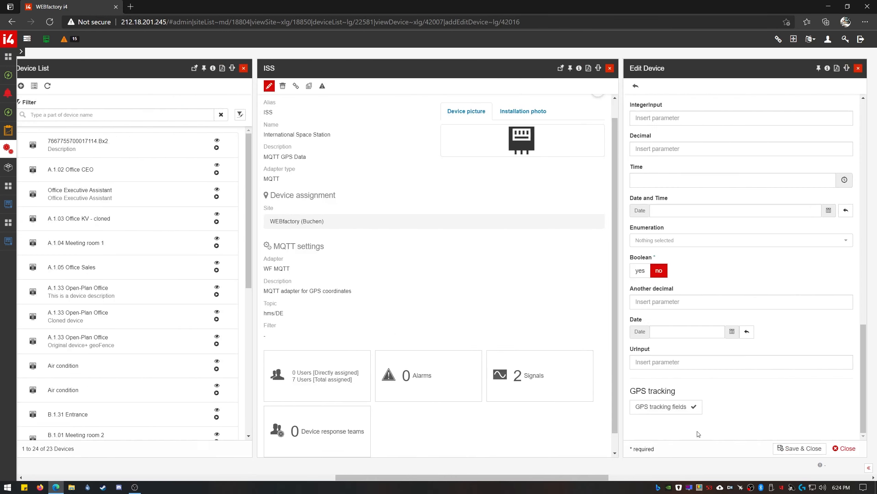
pyautogui.click(808, 449)
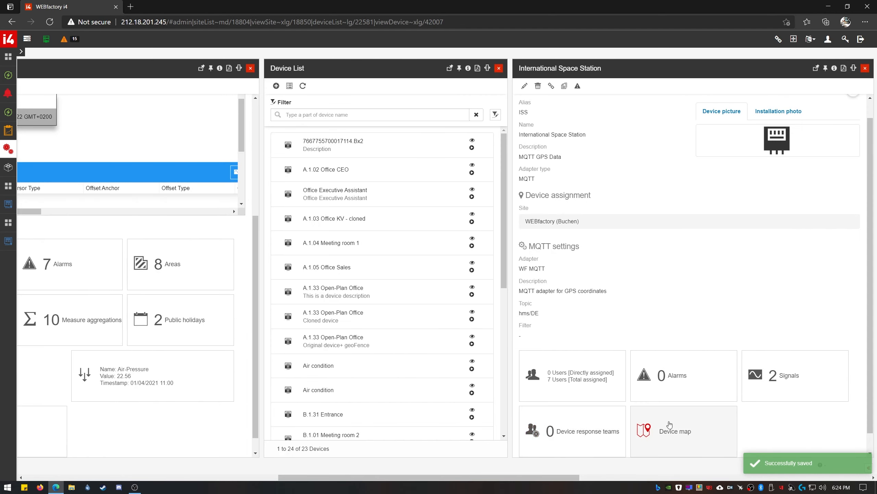
# - Show the ISS track on the device map and select an Indian Ocean point's coordinates -8.5549 71.4182
pyautogui.scroll(-1, 728, 425)
pyautogui.click(697, 408)
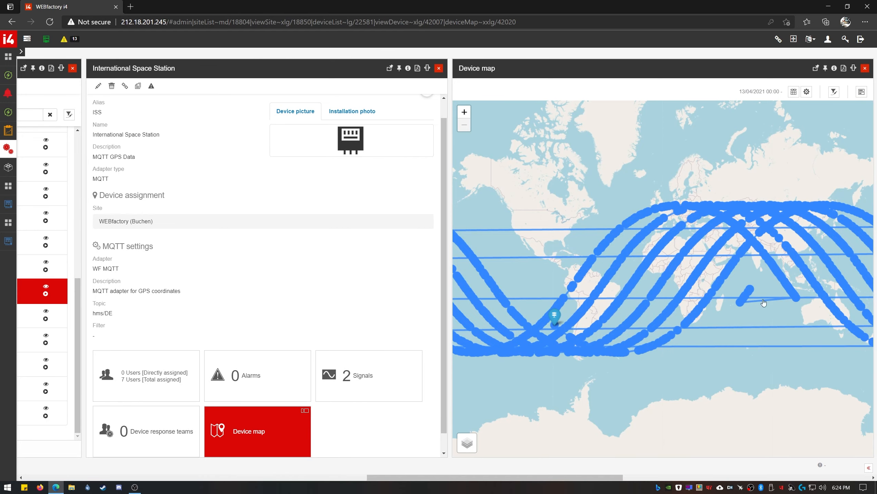
pyautogui.scroll(3, 752, 291)
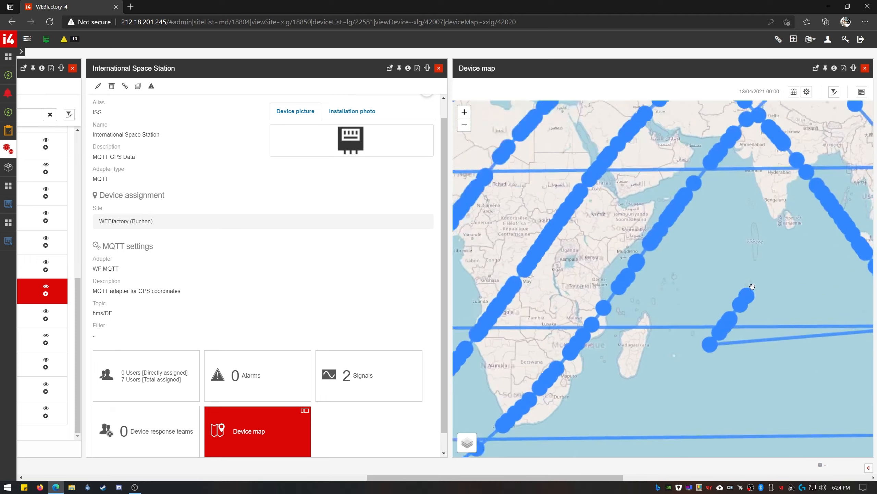
pyautogui.moveTo(627, 308); pyautogui.dragTo(614, 317)
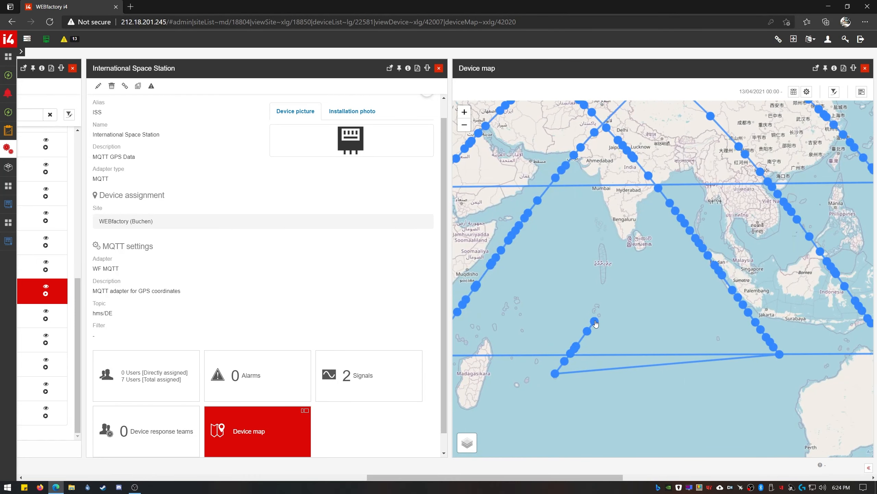
pyautogui.scroll(-3, 600, 316)
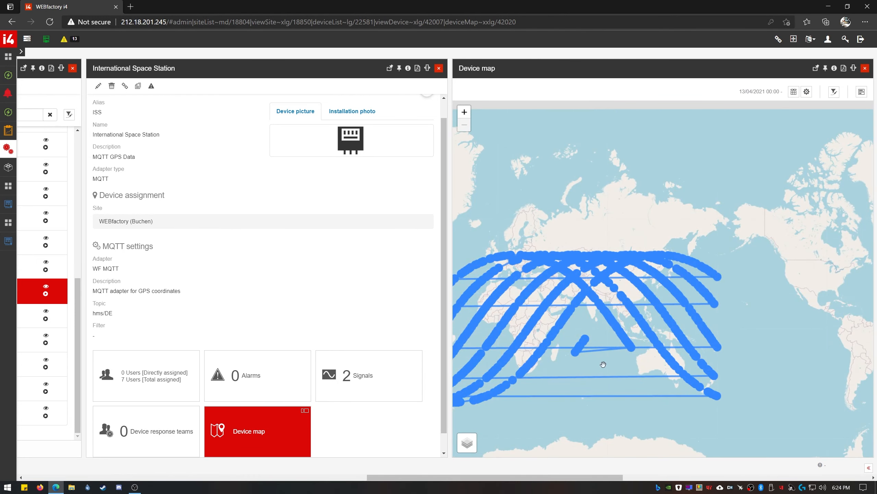
pyautogui.scroll(4, 587, 342)
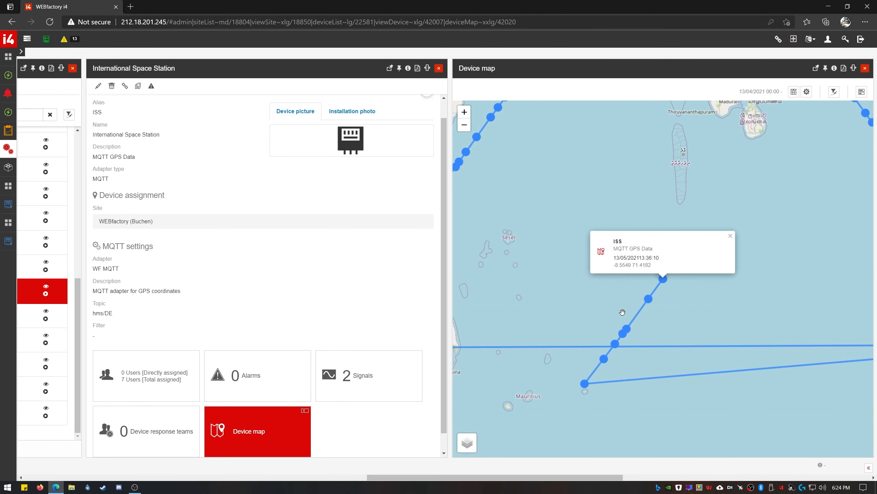
pyautogui.moveTo(652, 266); pyautogui.dragTo(611, 270)
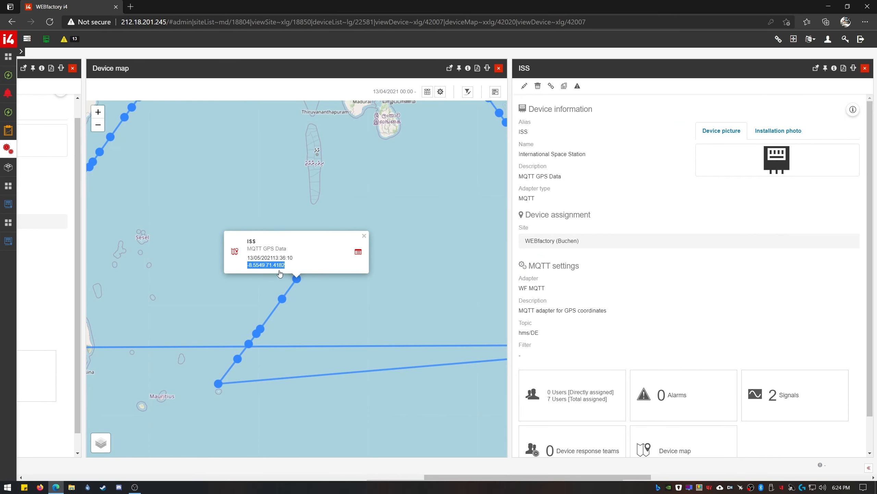
# - Copy the track point coordinates and start a new geofence named Fence1 in GPS tracking
pyautogui.rightClick(260, 267)
pyautogui.click(312, 273)
pyautogui.click(499, 69)
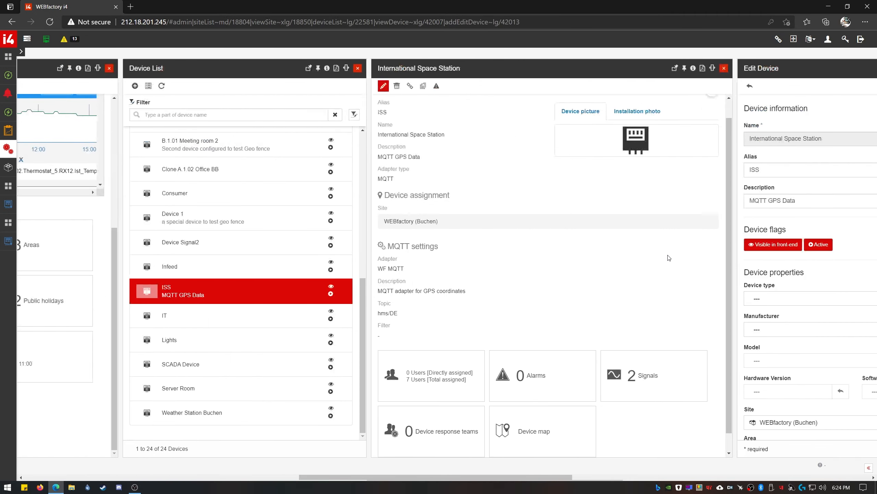
pyautogui.scroll(-10, 657, 328)
pyautogui.click(665, 414)
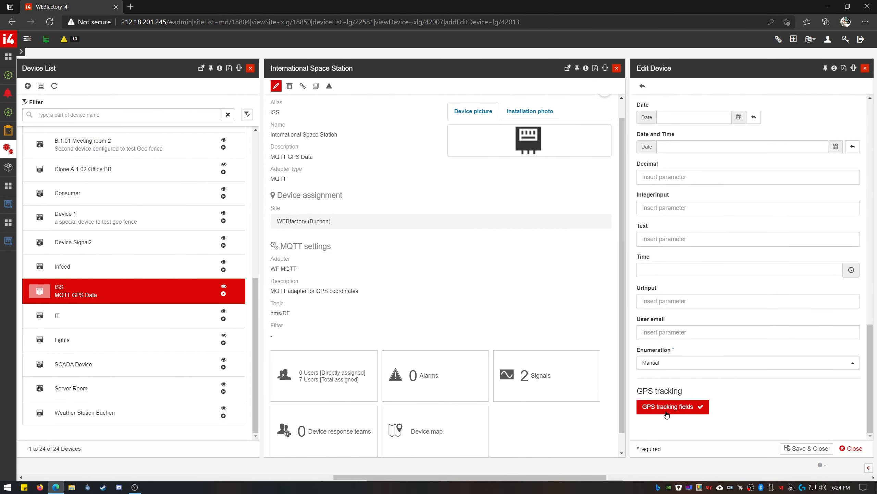
pyautogui.click(536, 204)
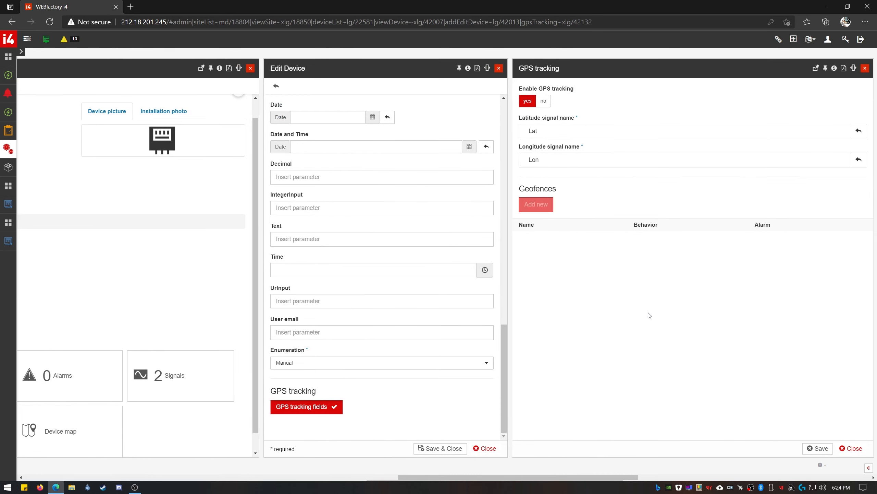
pyautogui.click(763, 118)
pyautogui.write('Fence1')
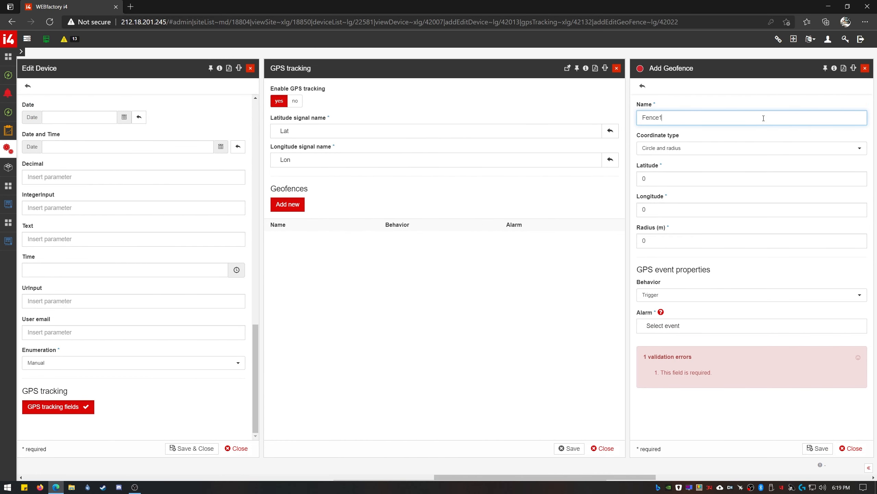
# - Fill Fence1's latitude -8.5549 and longitude 71.4182 from the copied coordinates, radius 2000 m
pyautogui.click(690, 179)
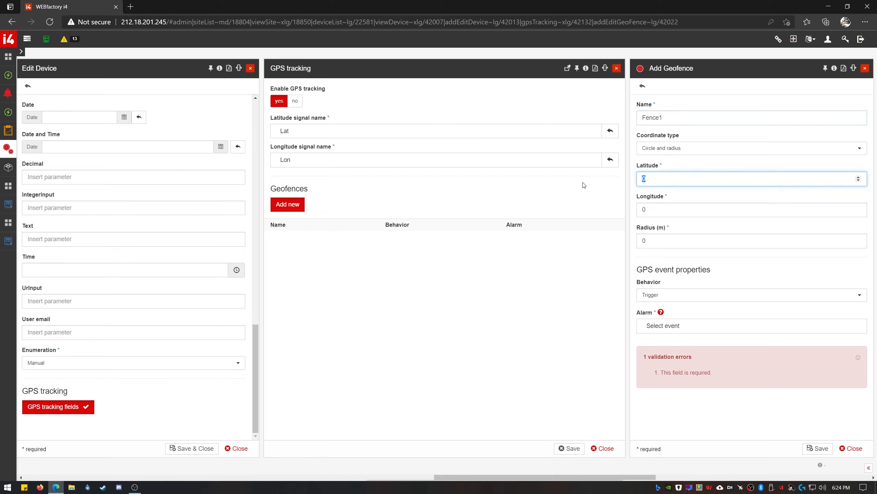
pyautogui.hotkey('ctrl', 'a')
pyautogui.write('-8.5549714182')
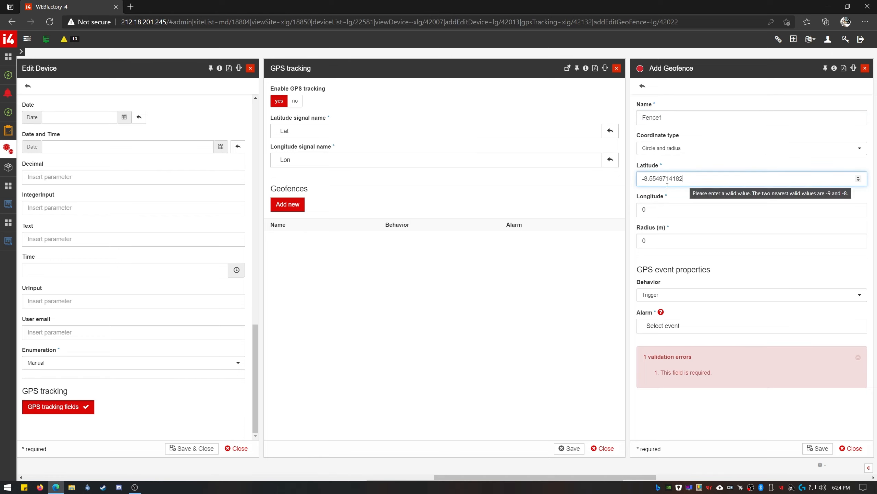
pyautogui.moveTo(663, 178); pyautogui.dragTo(715, 194)
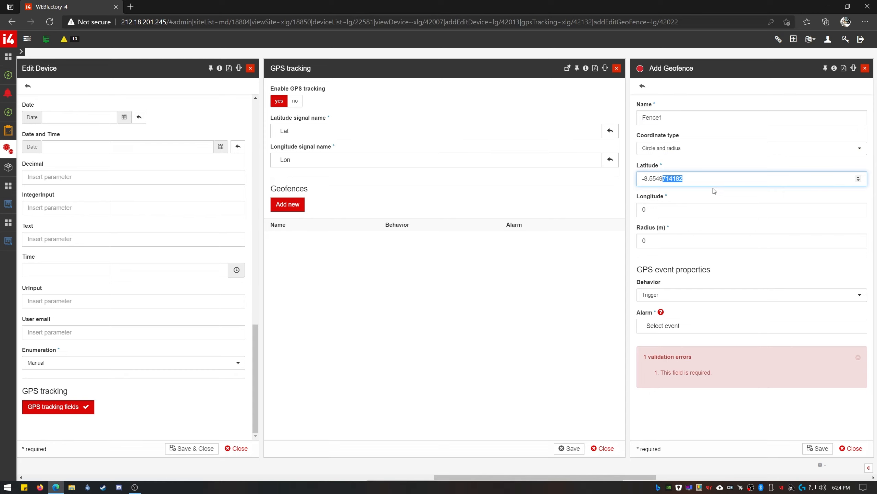
pyautogui.hotkey('ctrl', 'x')
pyautogui.click(647, 215)
pyautogui.hotkey('ctrl', 'a')
pyautogui.hotkey('ctrl', 'v')
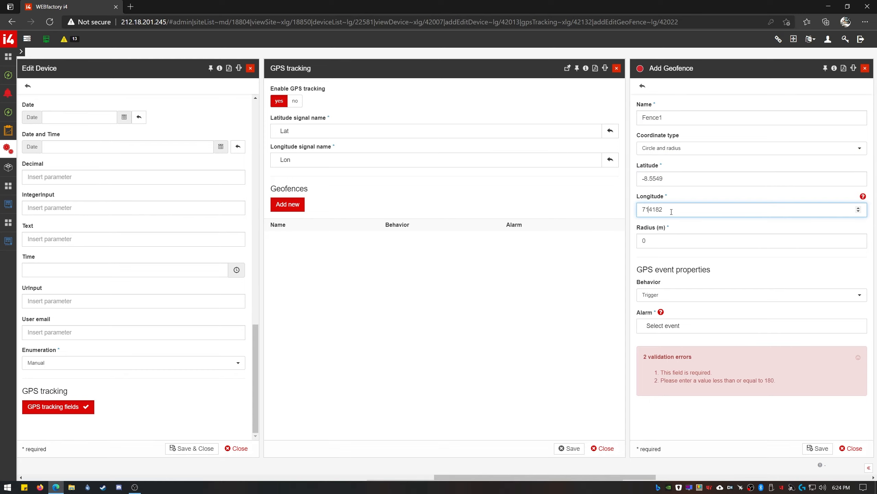
pyautogui.write('.')
pyautogui.press('Tab')
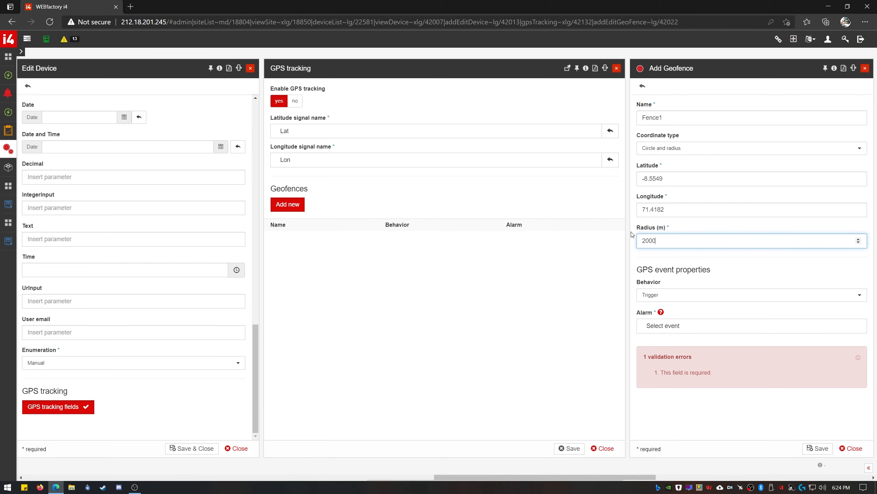
pyautogui.click(725, 325)
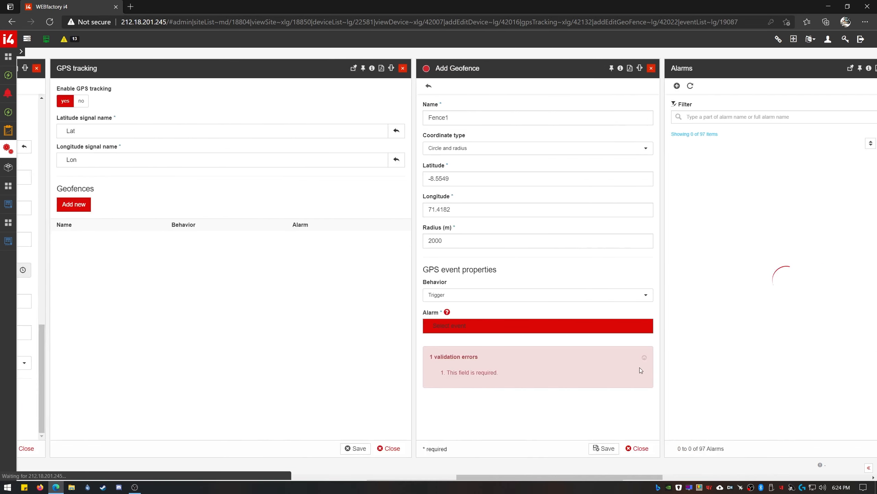
# - Create a new Very high priority Warning alarm named 'Out of the Fence1'
pyautogui.click(643, 86)
pyautogui.click(710, 118)
pyautogui.write('Out of the Fence1')
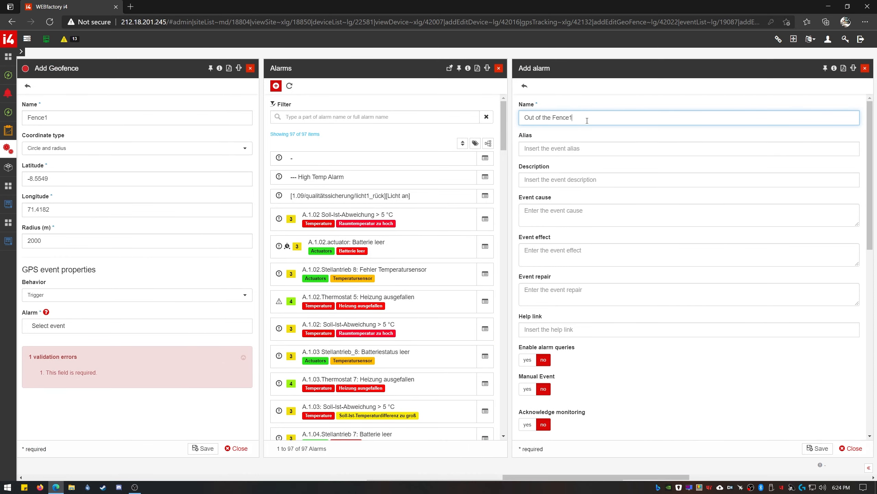
pyautogui.scroll(-10, 614, 170)
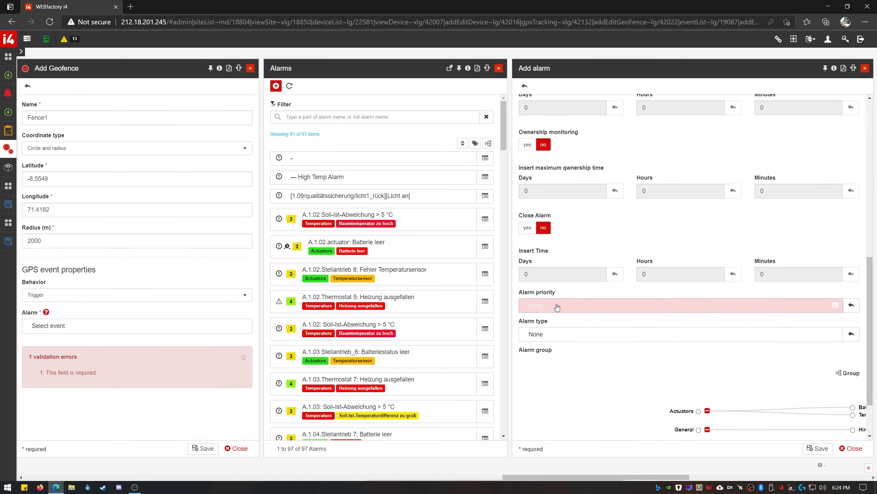
pyautogui.click(694, 304)
pyautogui.click(763, 180)
pyautogui.click(703, 333)
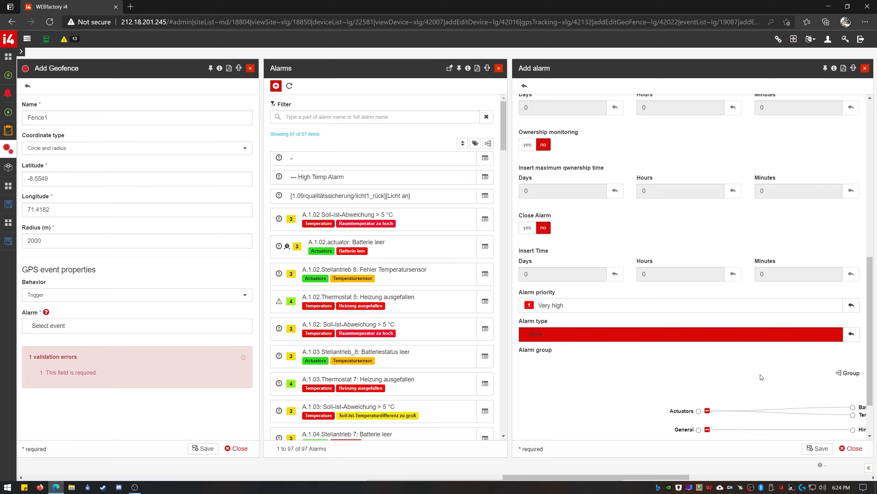
pyautogui.click(753, 204)
pyautogui.click(819, 448)
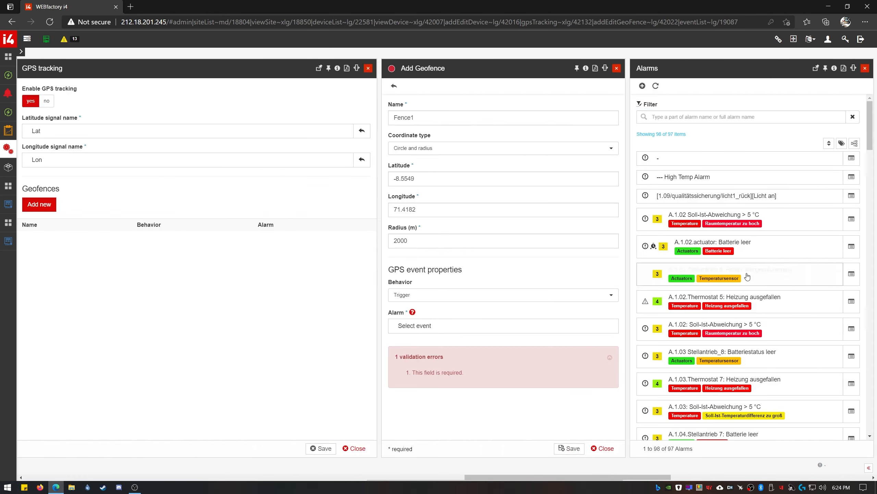
# - Filter the alarm list for Fence1 and assign the 'Out of the Fence1' alarm to the geofence
pyautogui.click(713, 116)
pyautogui.write('Fence1')
pyautogui.click(711, 159)
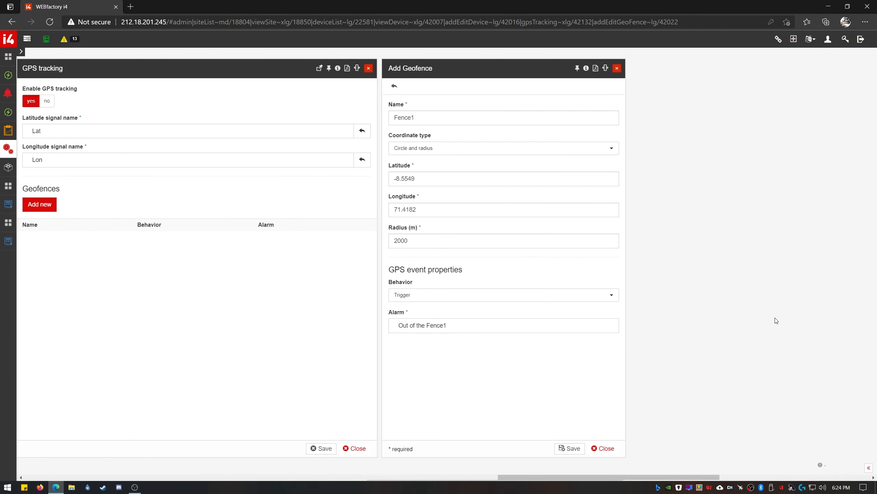
# - Save Fence1 and the ISS device, then zoom and pan its map around the ISS over the Indian Ocean
pyautogui.click(817, 448)
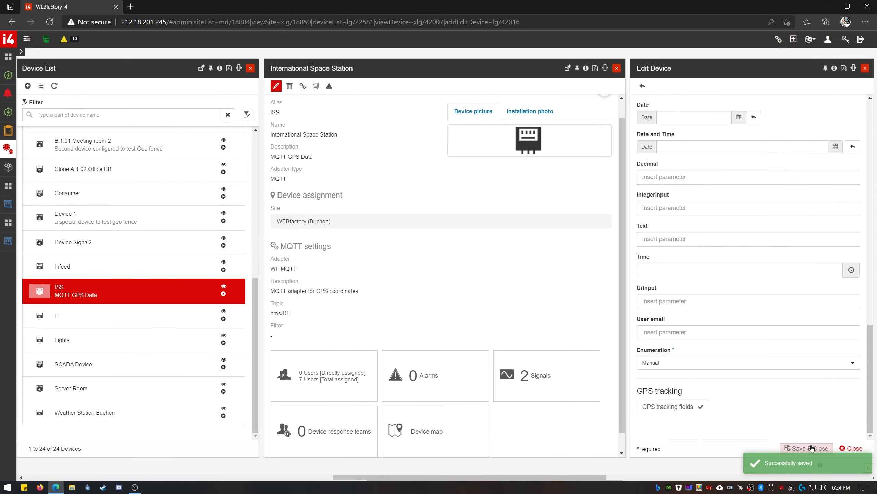
pyautogui.click(812, 449)
pyautogui.click(723, 429)
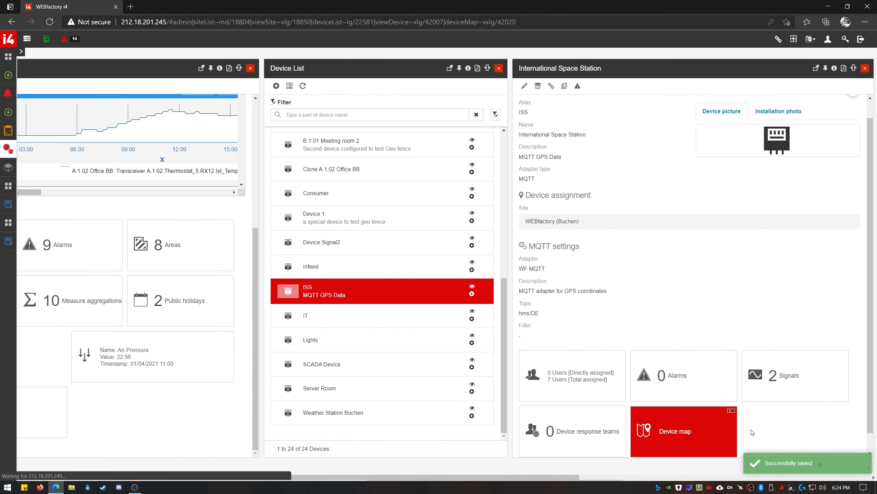
pyautogui.scroll(5, 756, 293)
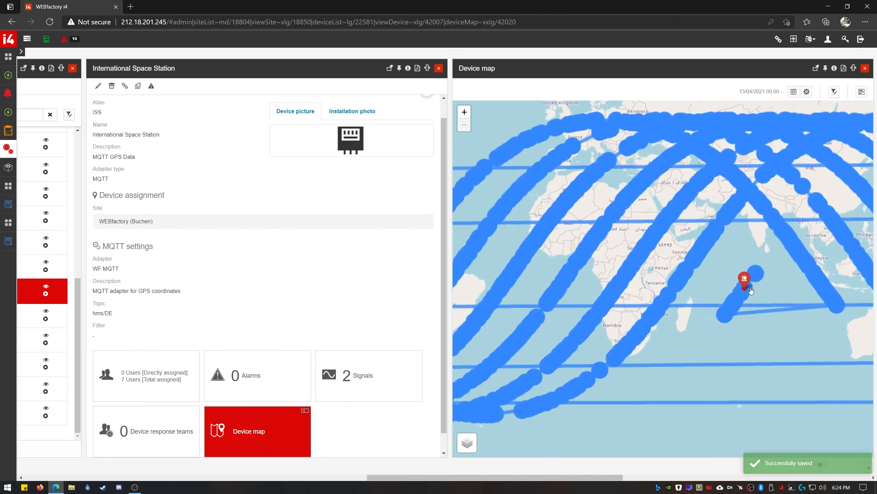
pyautogui.scroll(2, 689, 306)
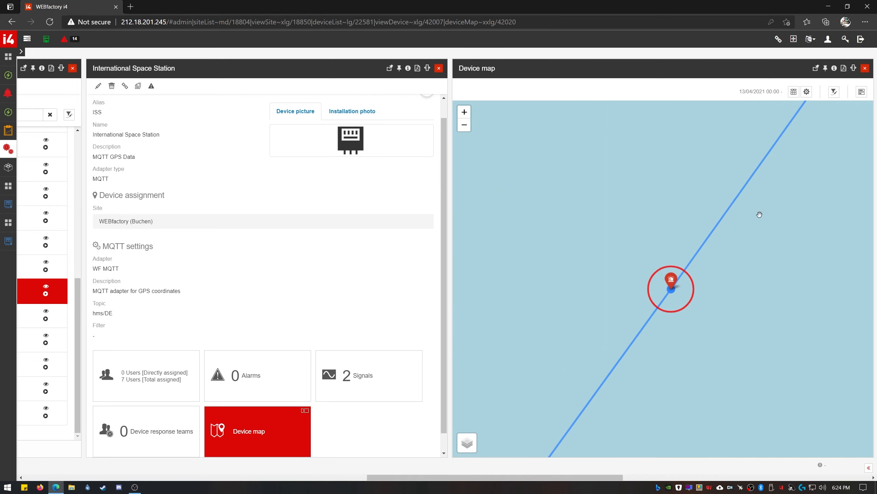
pyautogui.moveTo(760, 215); pyautogui.dragTo(659, 321)
pyautogui.scroll(-5, 620, 308)
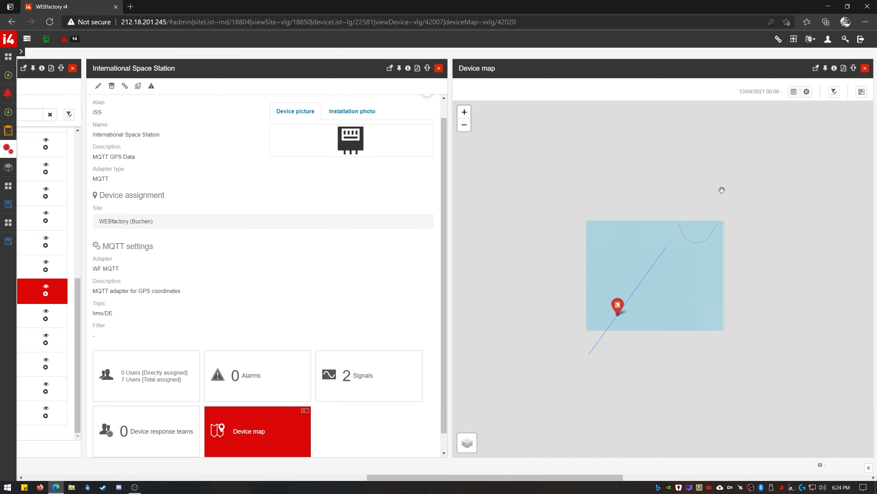
pyautogui.scroll(-3, 632, 297)
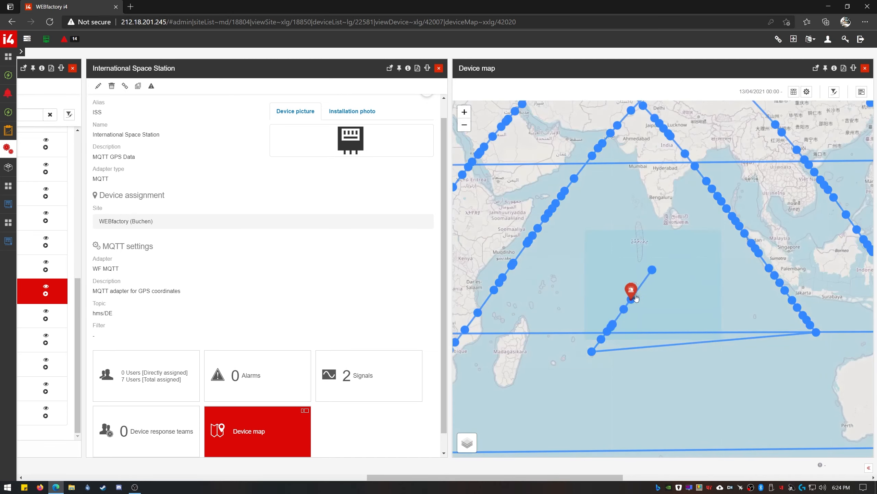
# - Review the details of the ISS's 'Out of the Fence1' alarm in the current alarms list, then close them
pyautogui.click(66, 43)
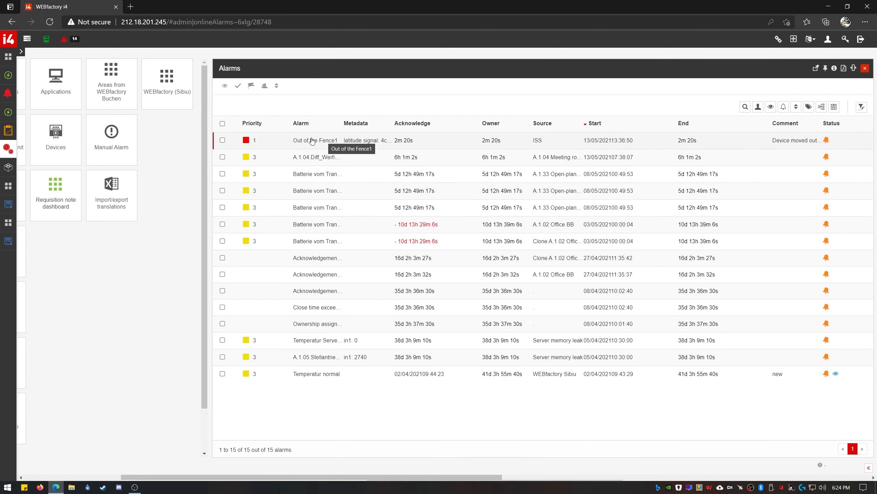
pyautogui.click(347, 140)
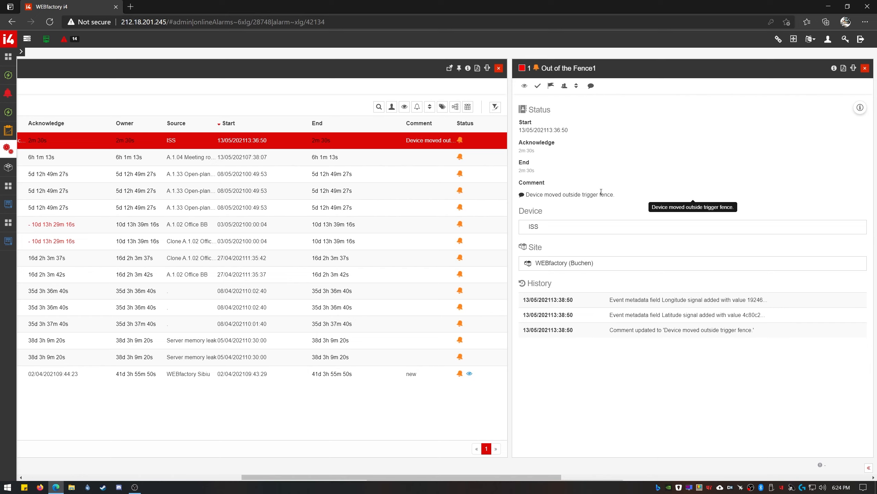
pyautogui.click(865, 68)
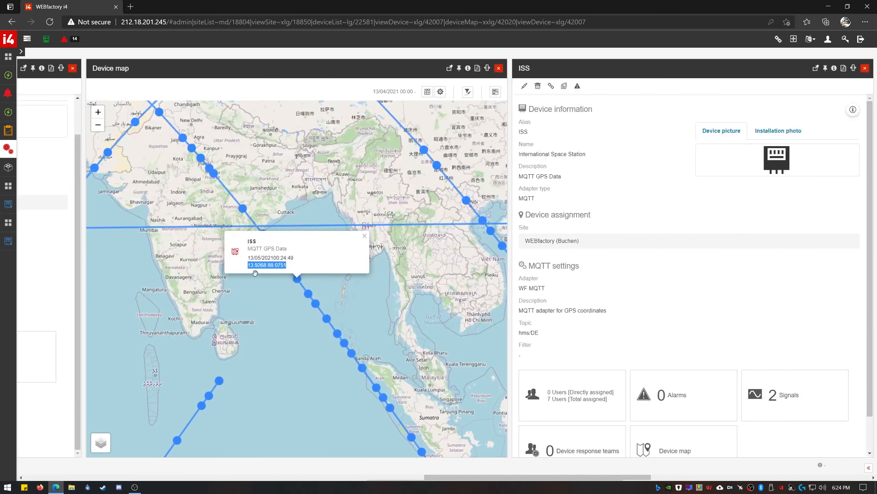
# - Copy the ISS's current coordinates from the device map and close the map
pyautogui.rightClick(268, 265)
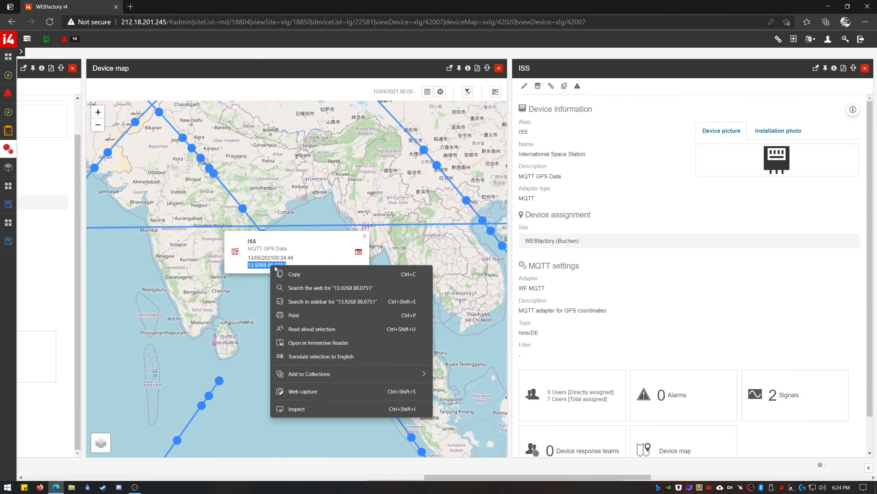
pyautogui.click(307, 275)
pyautogui.click(499, 68)
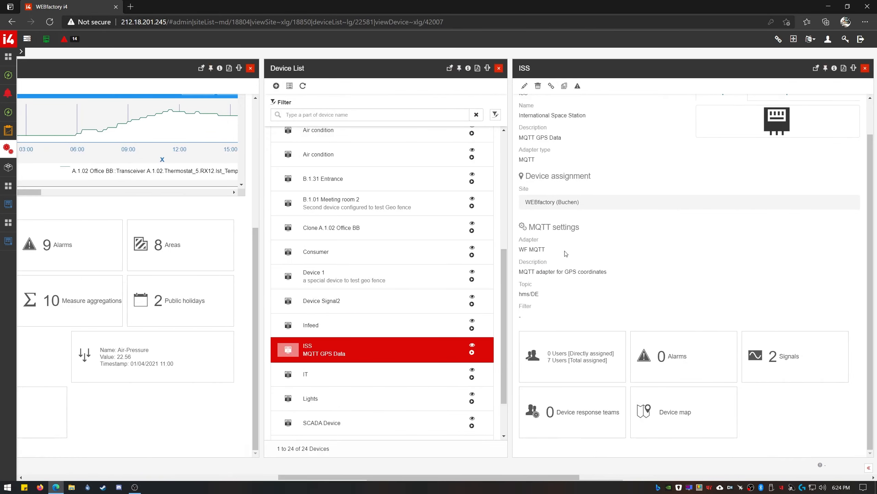
# - Add geofence Fence2 at latitude 13.9268, longitude 88.0751 with radius 50000 m
pyautogui.scroll(-15, 684, 327)
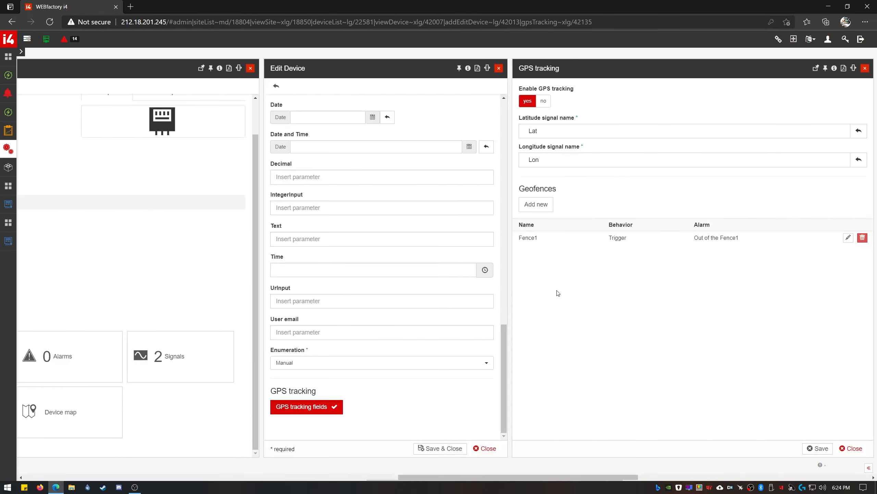
pyautogui.click(552, 207)
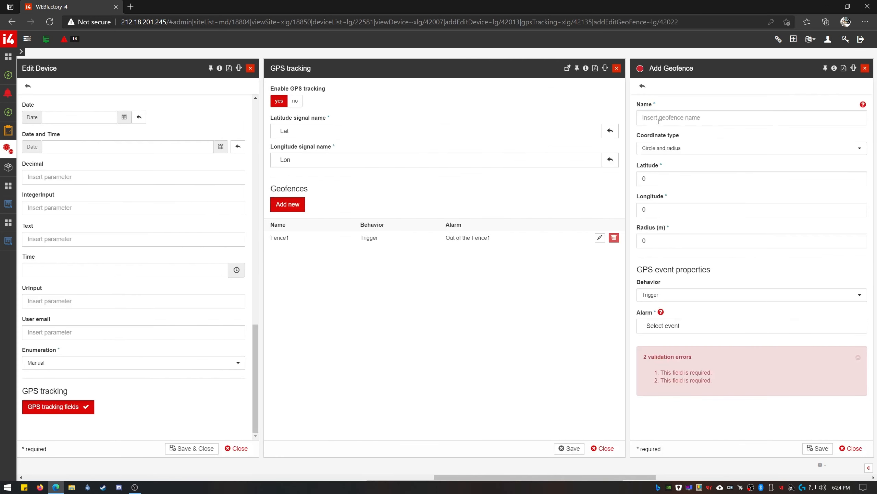
pyautogui.click(661, 117)
pyautogui.write('Fence2')
pyautogui.moveTo(655, 180); pyautogui.dragTo(582, 179)
pyautogui.hotkey('ctrl', 'v')
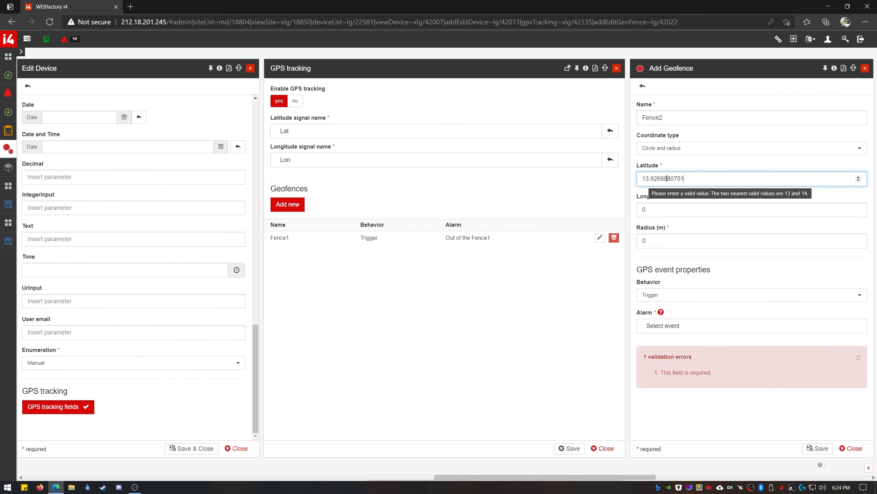
pyautogui.moveTo(664, 178); pyautogui.dragTo(714, 176)
pyautogui.press('BackSpace')
pyautogui.moveTo(660, 209); pyautogui.dragTo(618, 209)
pyautogui.write('880751')
pyautogui.click(649, 210)
pyautogui.write('.')
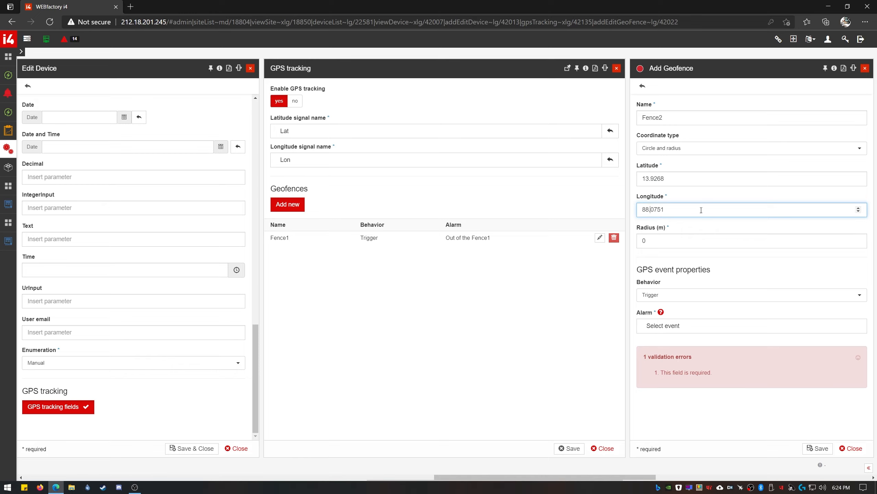
pyautogui.moveTo(660, 241); pyautogui.dragTo(603, 241)
pyautogui.write('50000')
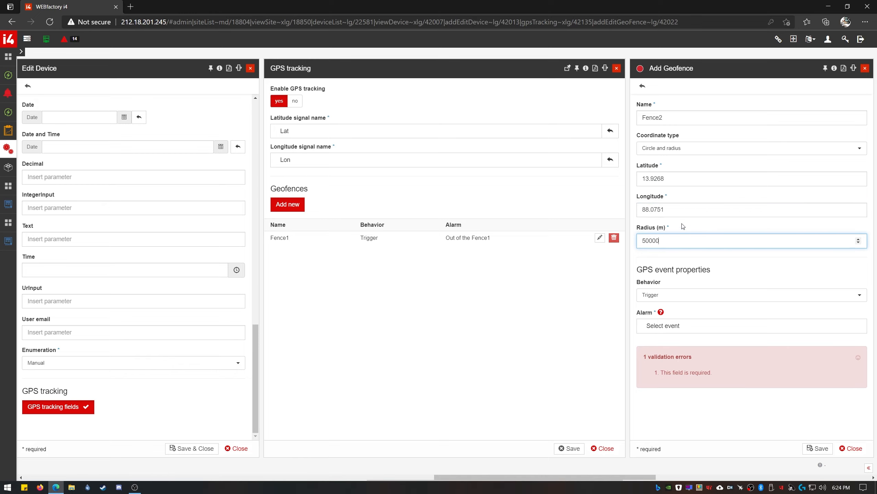
# - Set Fence2's behaviour to Suppress, link the 'Out of the Fence1' alarm, and save it
pyautogui.click(750, 294)
pyautogui.click(695, 319)
pyautogui.click(793, 327)
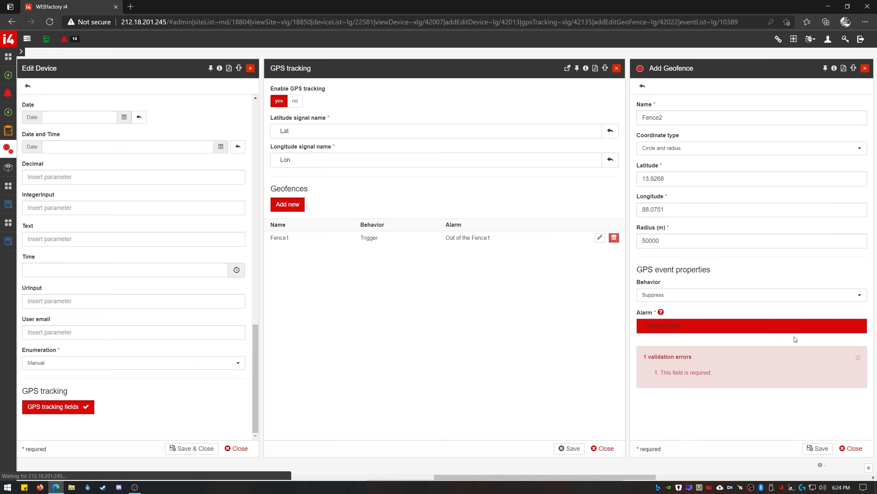
pyautogui.click(683, 116)
pyautogui.write('Fe')
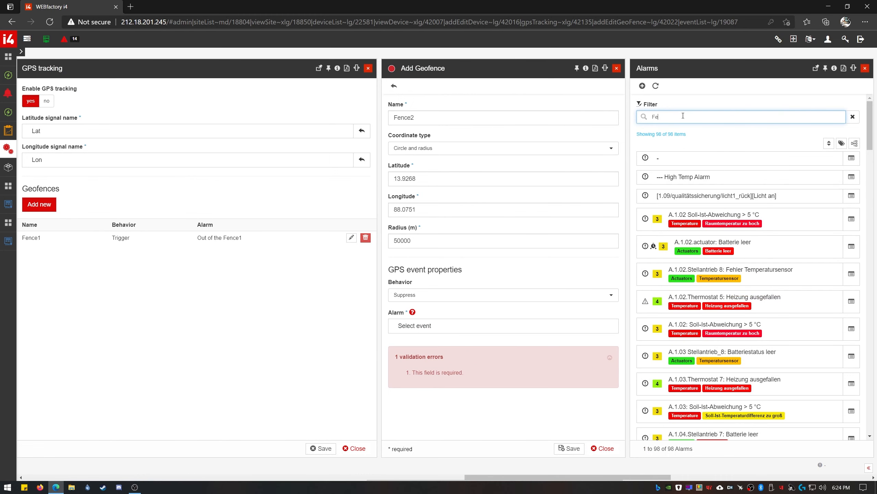
pyautogui.write('nce')
pyautogui.click(691, 157)
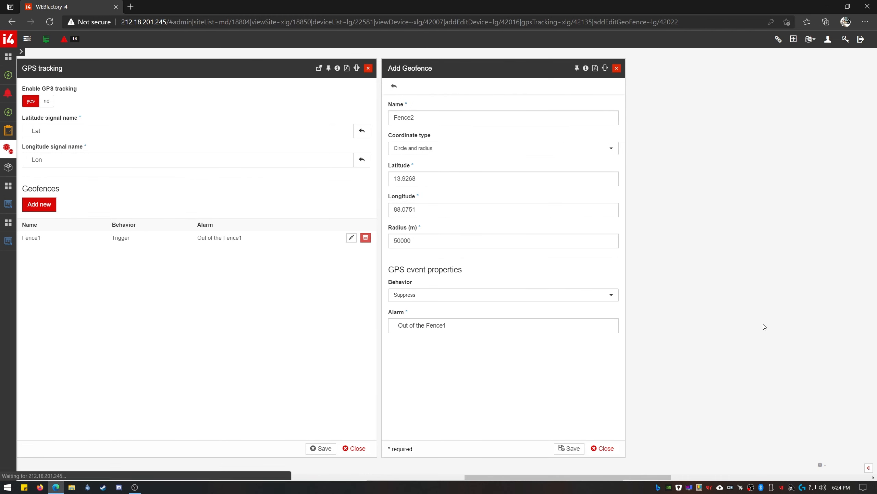
pyautogui.click(820, 448)
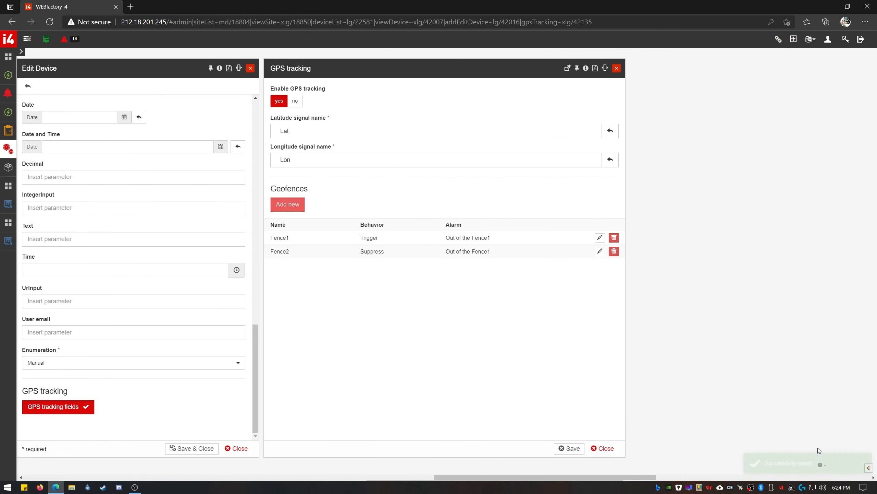
# - Save the ISS GPS and device settings, then centre the device map on the green ISS marker within the Fence2 ring
pyautogui.click(824, 448)
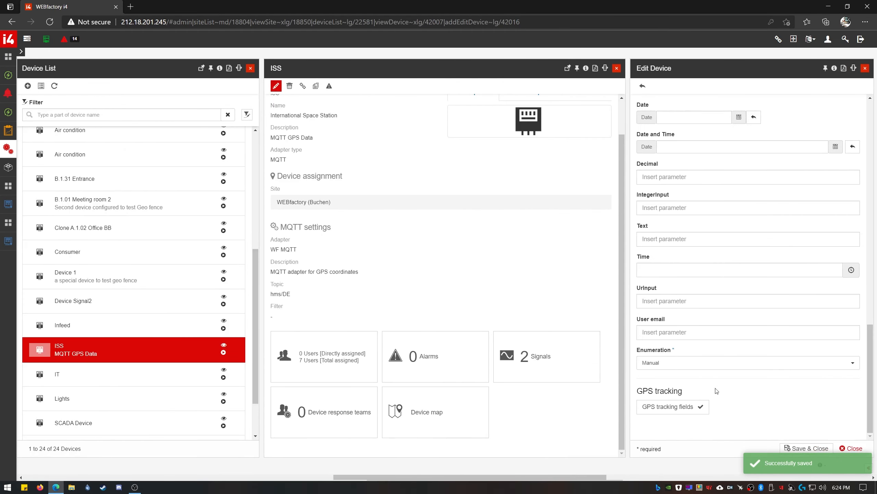
pyautogui.click(806, 448)
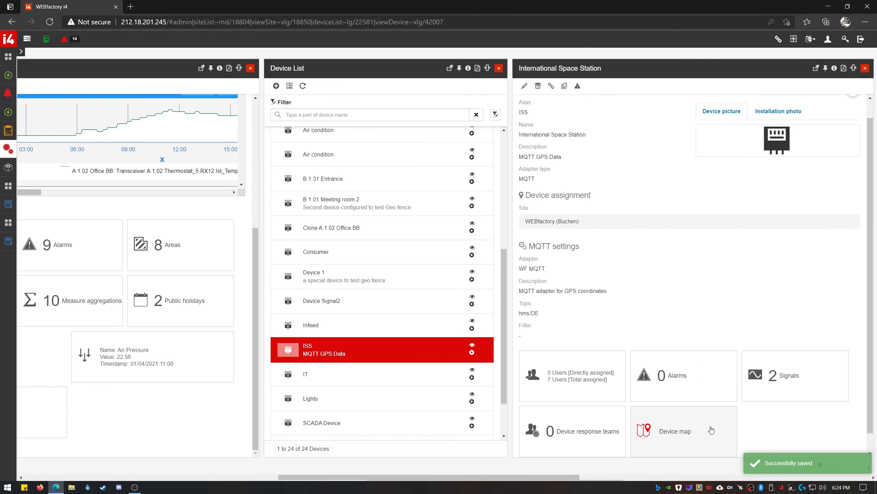
pyautogui.click(711, 429)
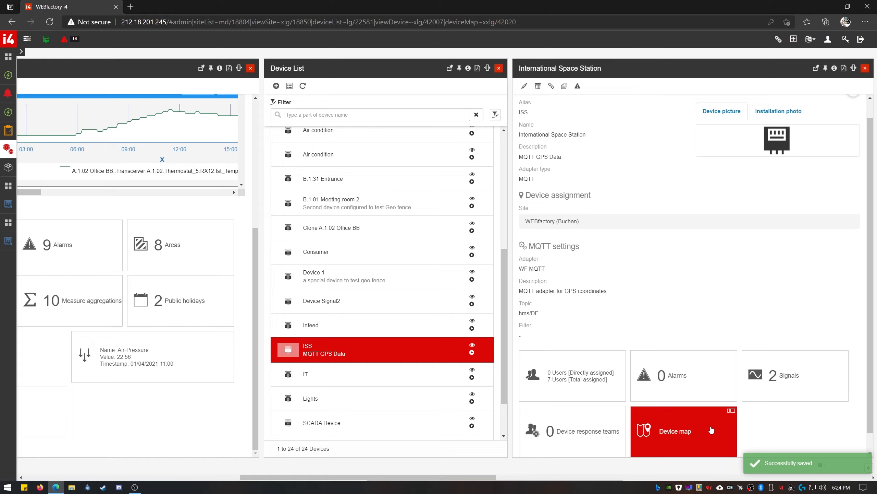
pyautogui.scroll(5, 770, 258)
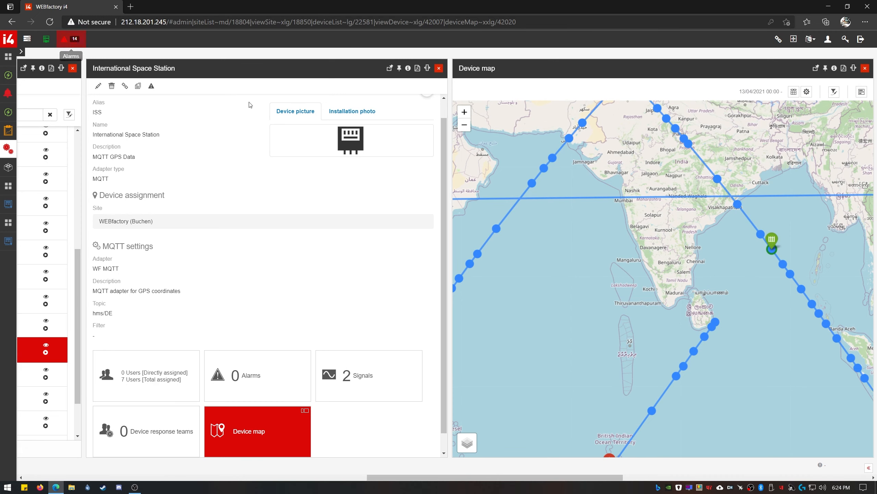
pyautogui.moveTo(735, 316)
pyautogui.mouseDown()
pyautogui.moveTo(683, 293)
pyautogui.moveTo(797, 151)
pyautogui.mouseUp()
pyautogui.moveTo(805, 154); pyautogui.dragTo(667, 275)
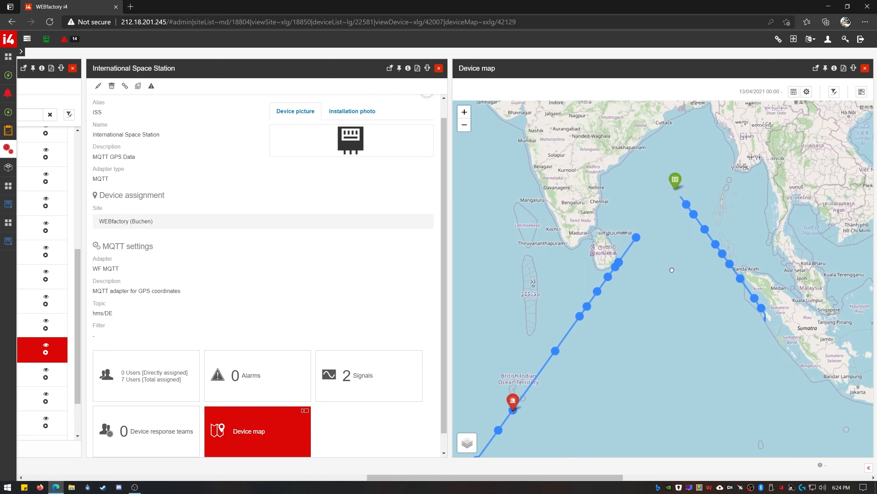
pyautogui.scroll(5, 674, 197)
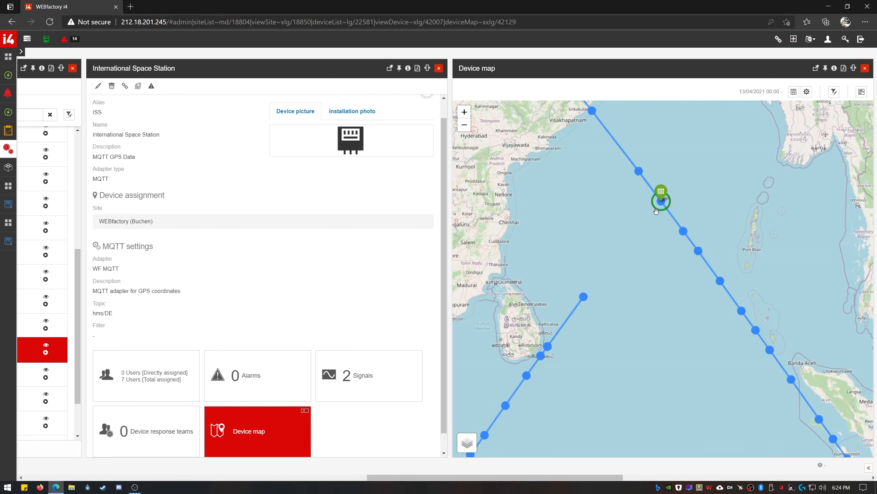
pyautogui.scroll(-2, 627, 229)
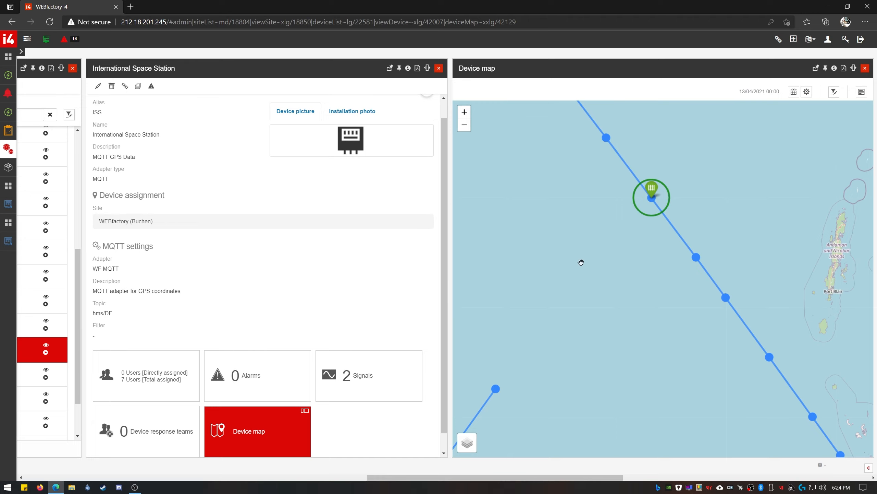
pyautogui.scroll(-2, 654, 202)
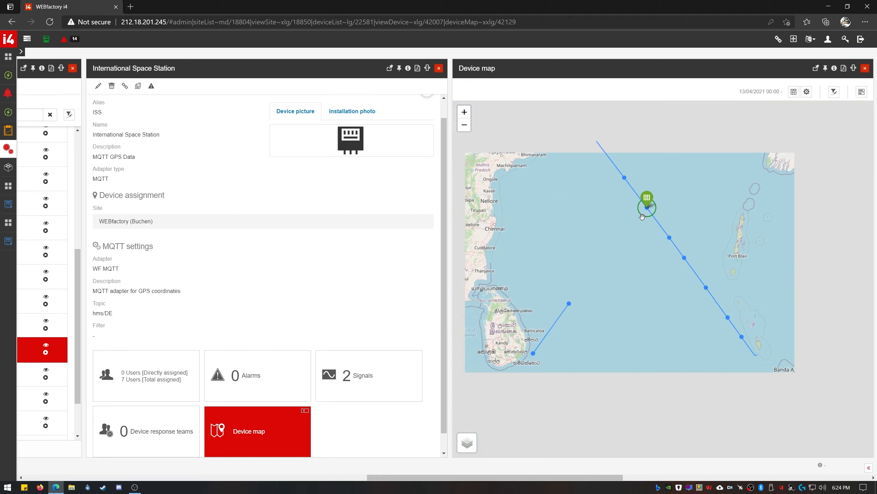